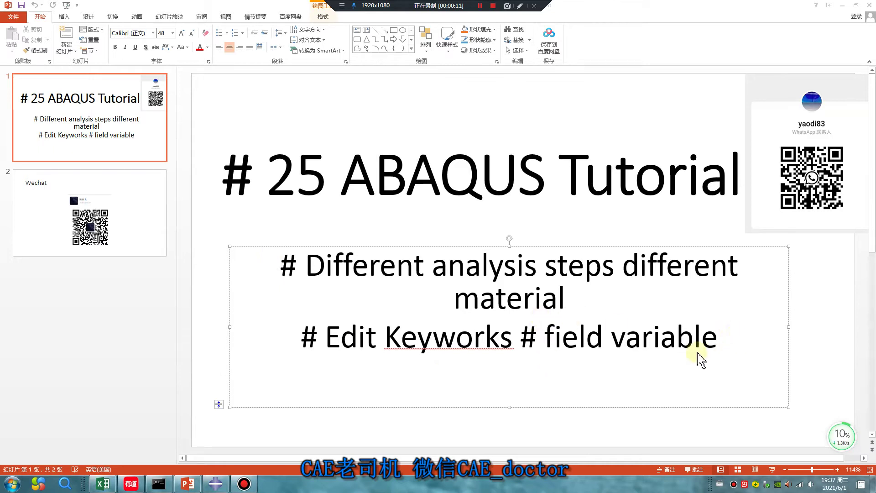
Step: Switch to Abaqus/CAE and browse to the folder D:\work\6\0601 for the work directory
left_click(215, 483)
left_click(18, 16)
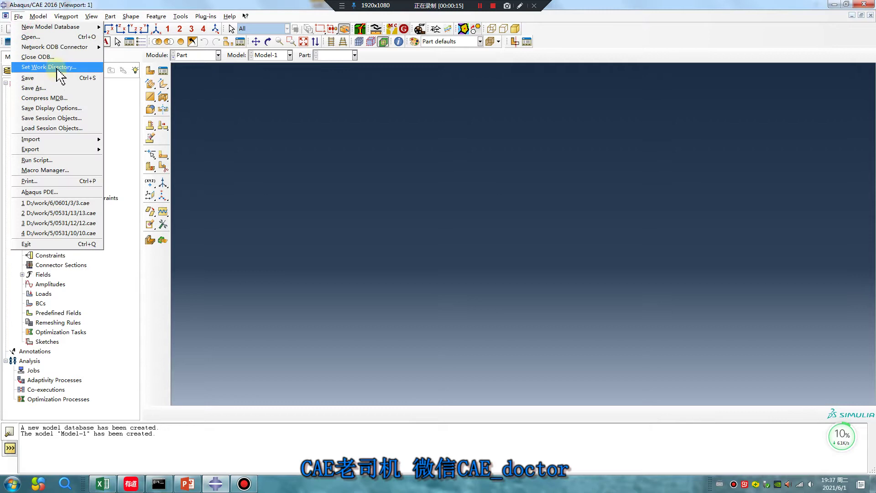
left_click(46, 65)
left_click(386, 230)
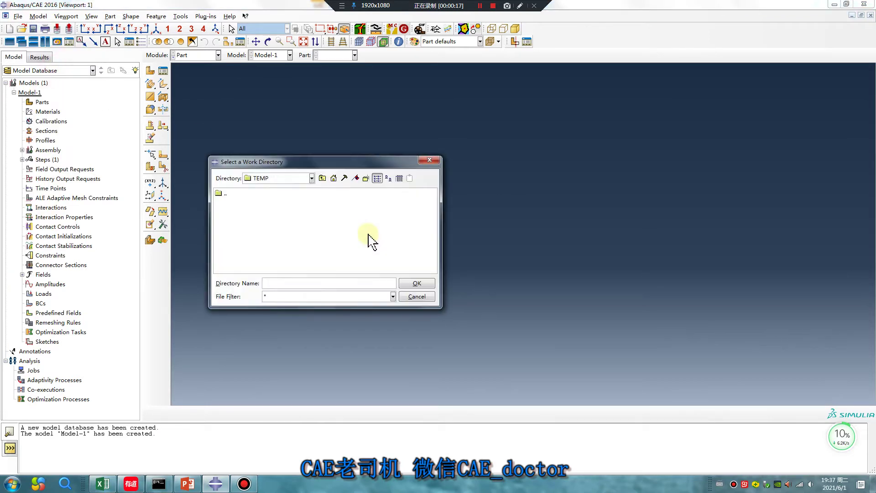
left_click(321, 178)
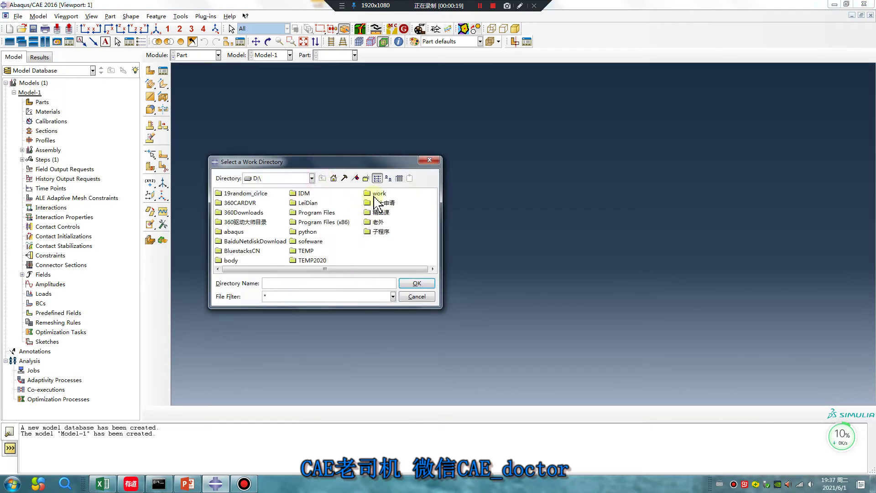
left_click(375, 195)
double_click(376, 195)
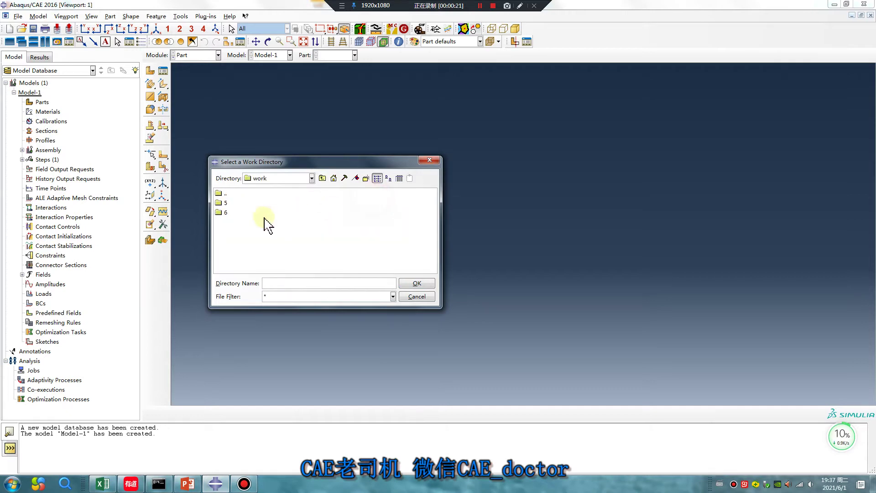
double_click(223, 211)
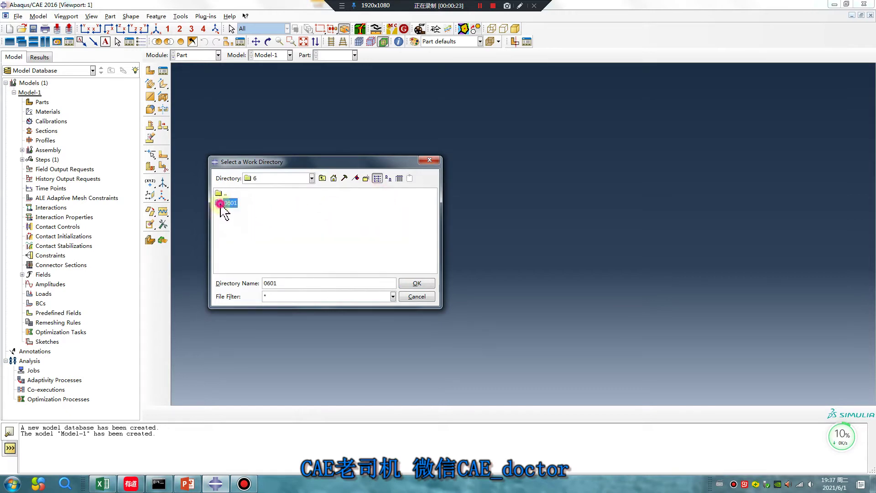
double_click(228, 202)
Step: Create a new directory named 6 inside 0601 and set it as the work directory
right_click(234, 261)
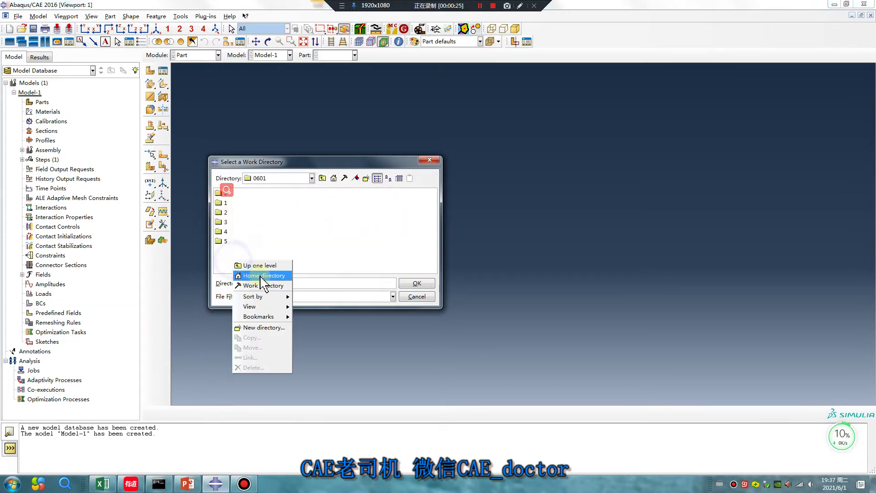
left_click(264, 327)
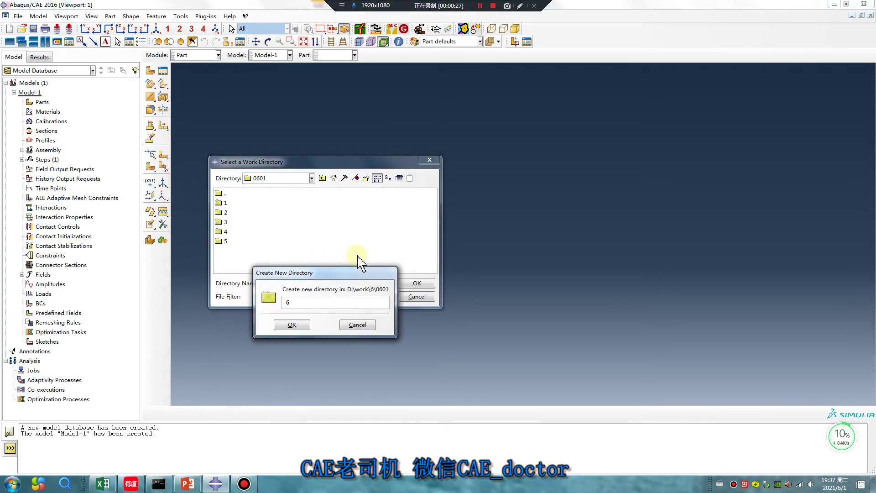
key("Return")
left_click(225, 251)
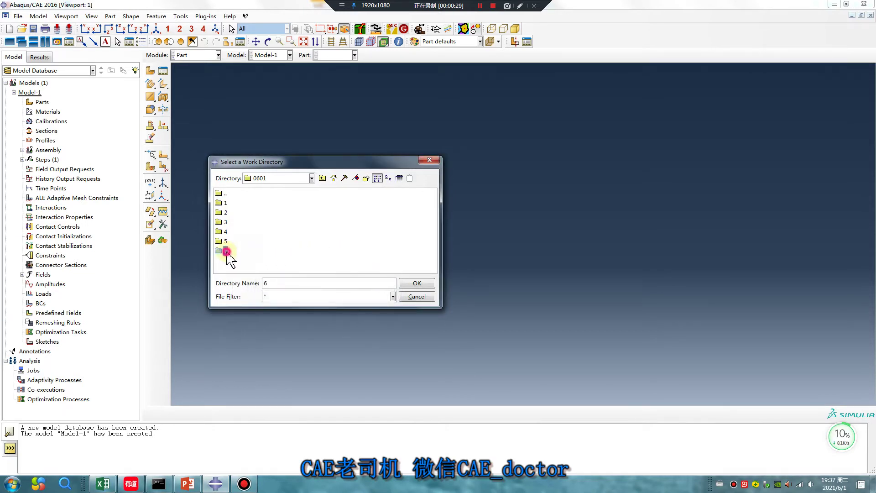
left_click(413, 283)
left_click(293, 284)
Step: Create Part-1 in the Part module as a 3D deformable planar shell with an approximate size of 200
left_click(188, 55)
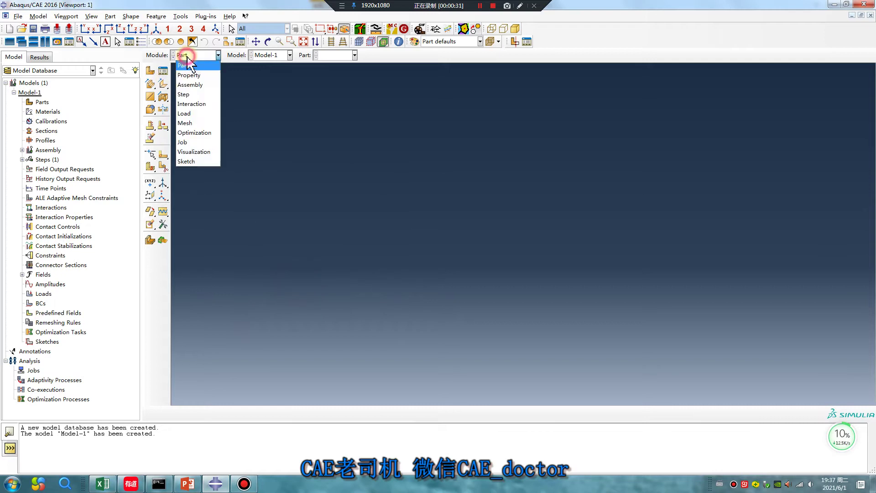
left_click(187, 66)
left_click(150, 70)
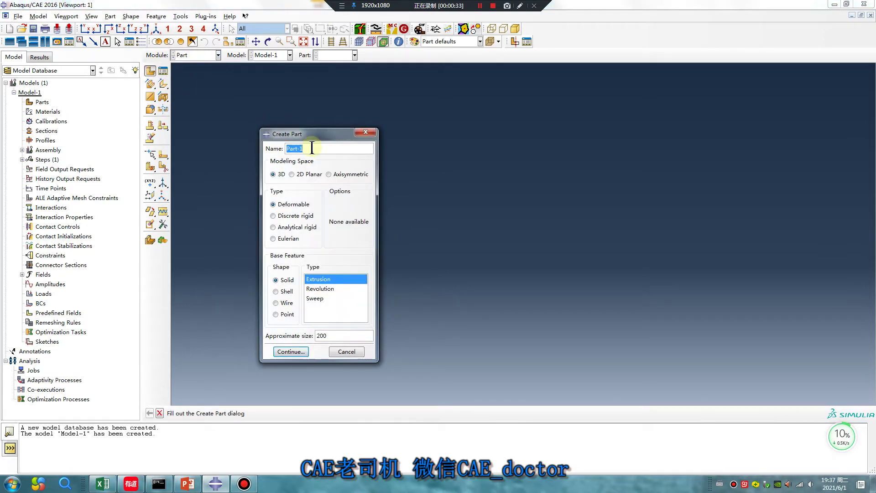
left_click(276, 291)
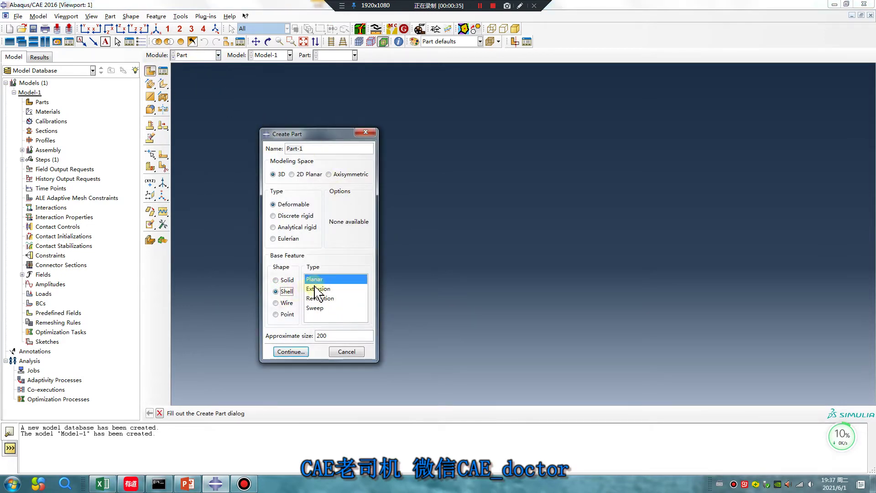
mouse_move(320, 285)
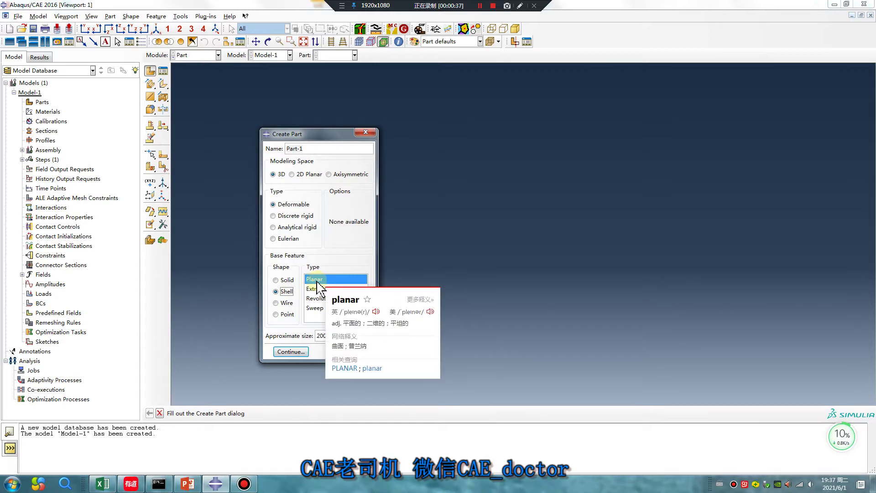
left_click(292, 352)
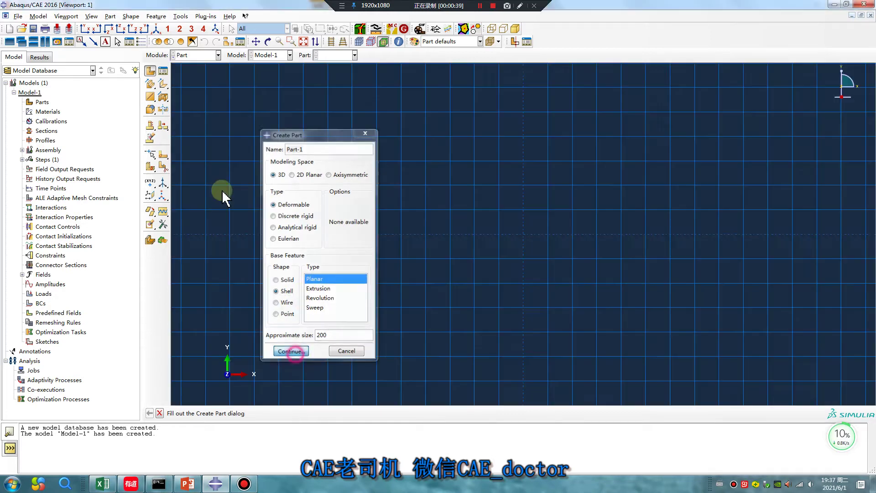
Step: Sketch a rectangle about 15 wide and 20 high from the origin and finish the planar shell section
left_click(163, 84)
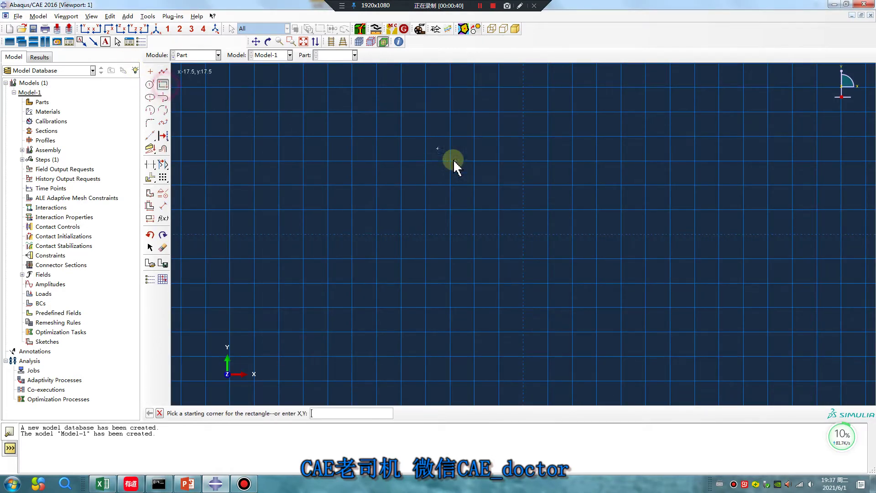
left_click(524, 234)
left_click(596, 137)
middle_click(408, 288)
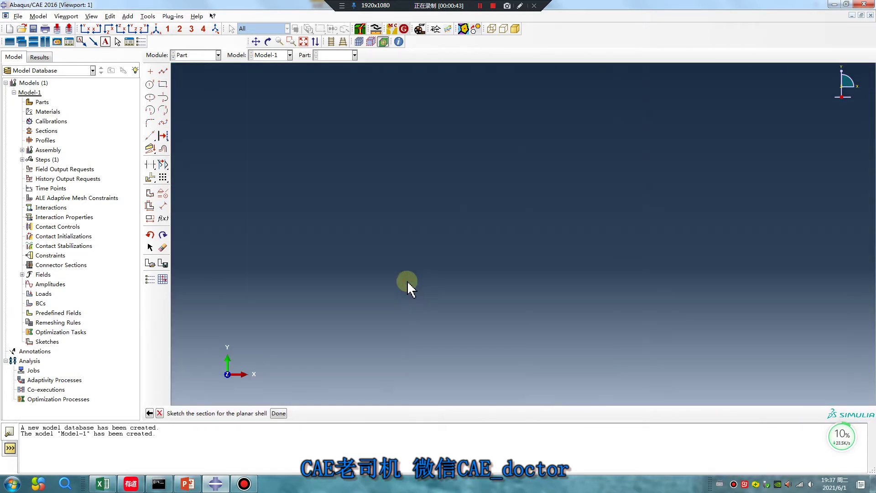
middle_click(407, 289)
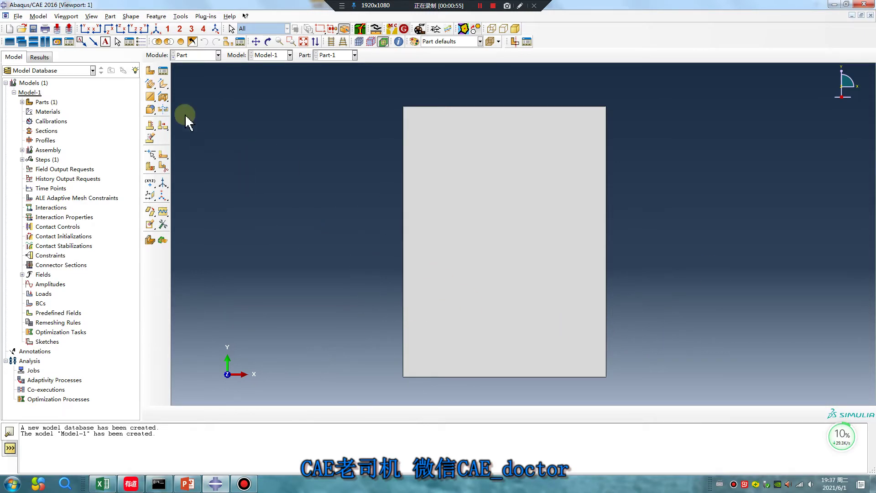
Step: Create Material-1 in the Property module with isotropic elasticity, Young's modulus 2e5 and Poisson's ratio 0.3
left_click(194, 55)
left_click(200, 76)
left_click(149, 70)
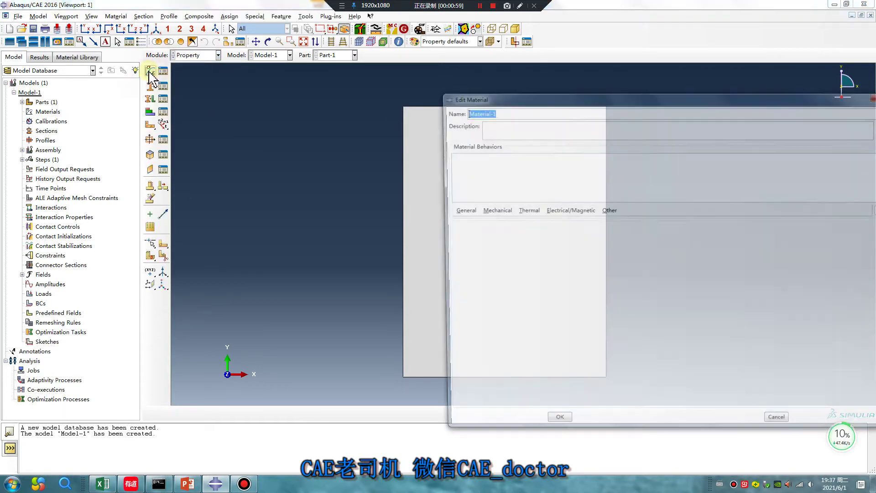
left_click(492, 210)
mouse_move(501, 222)
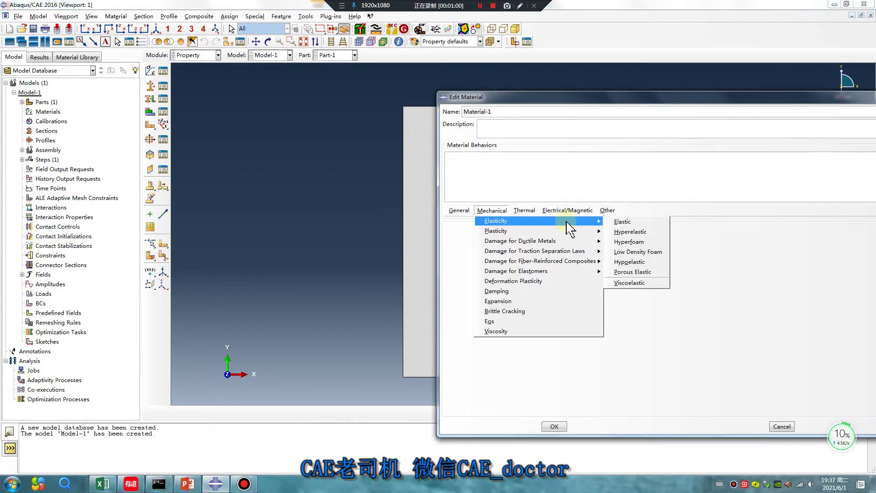
left_click(648, 222)
left_click(494, 343)
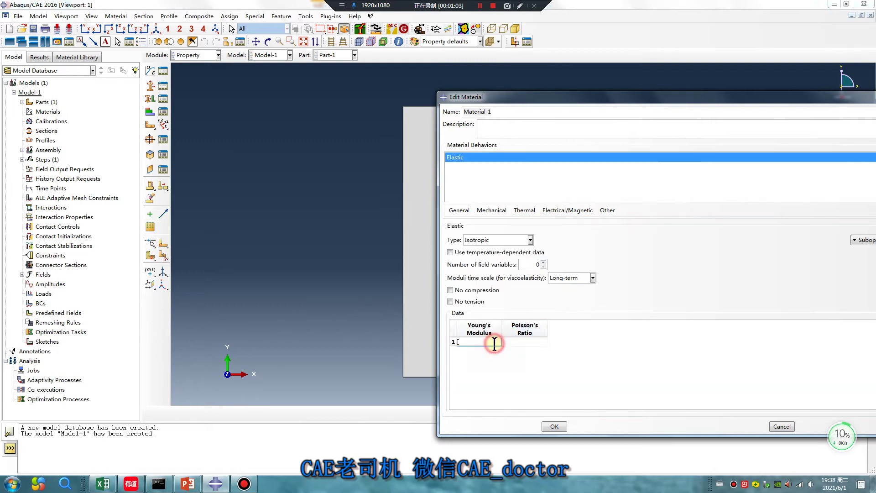
left_click(520, 343)
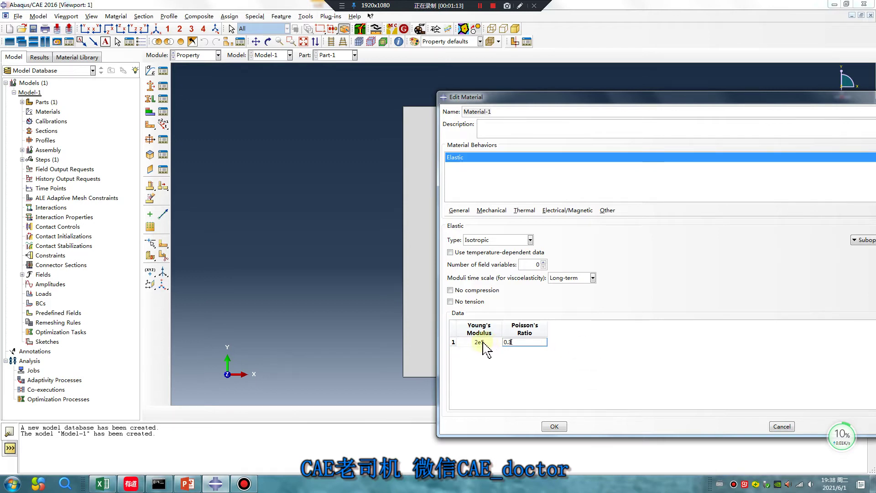
left_click(554, 427)
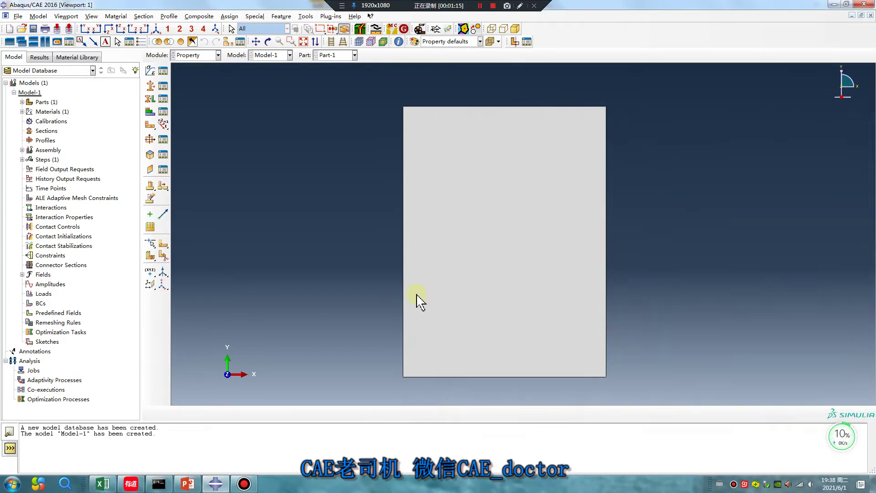
Step: Edit Material-1 to use 1 field variable in its elastic data and set Field 1 to 0 in the first row
left_click(163, 71)
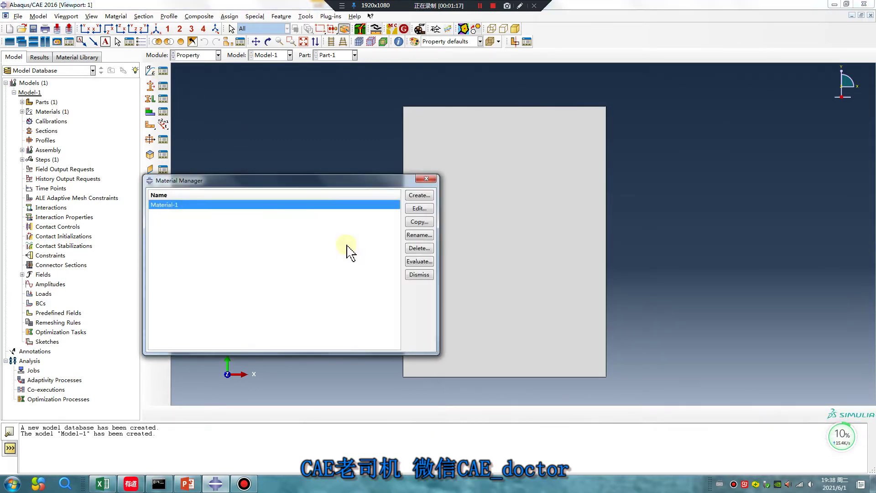
double_click(221, 205)
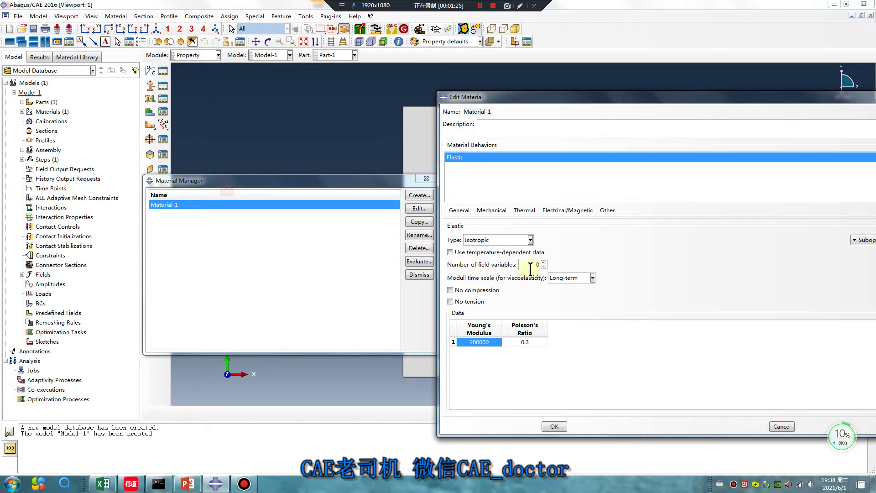
left_click(544, 263)
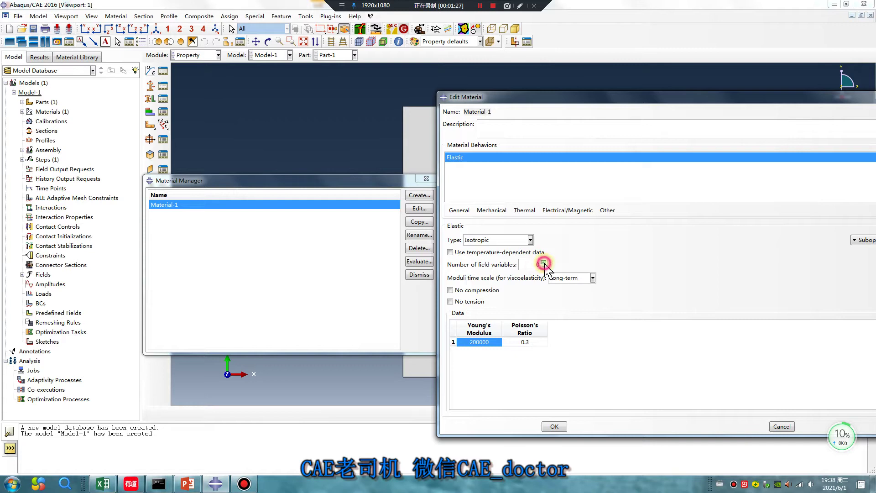
left_click(575, 342)
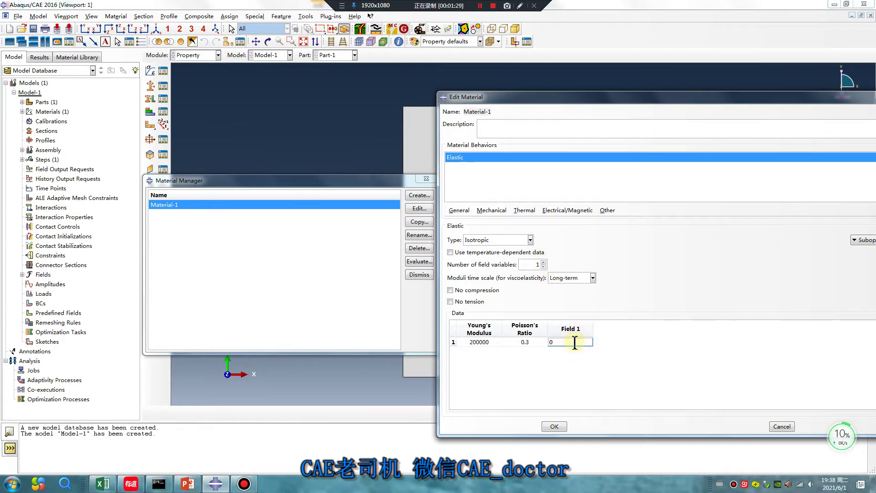
type("0")
key("Tab")
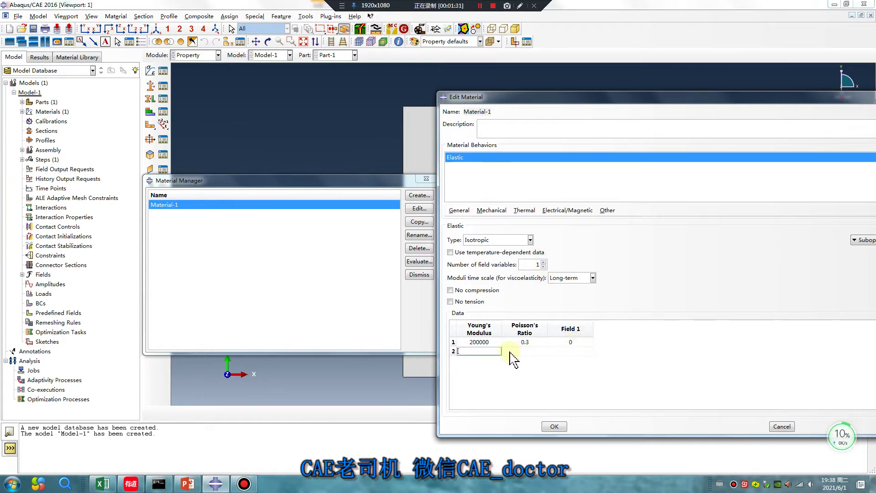
Step: Add a second elastic data row with Young's modulus 2e4, Poisson's ratio 0.2 and Field 1 value 1, and save the material
type("2e4")
left_click(532, 356)
type("0.2")
left_click(567, 351)
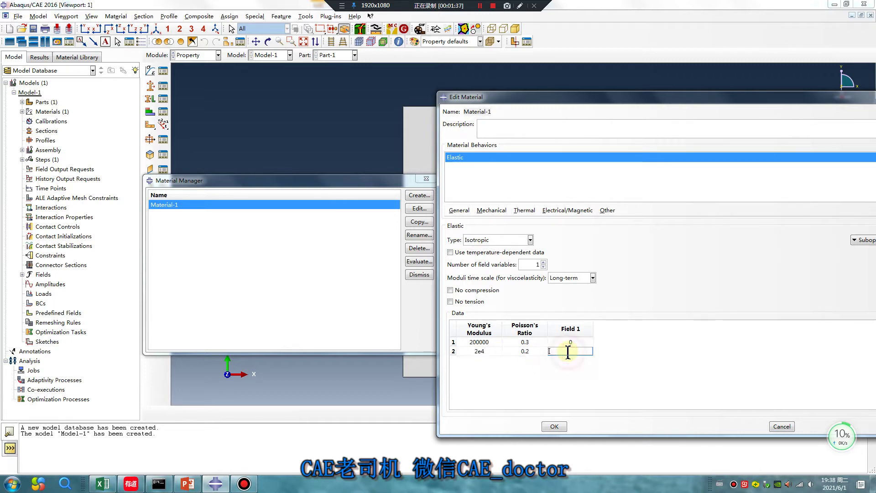
type("1")
key("Return")
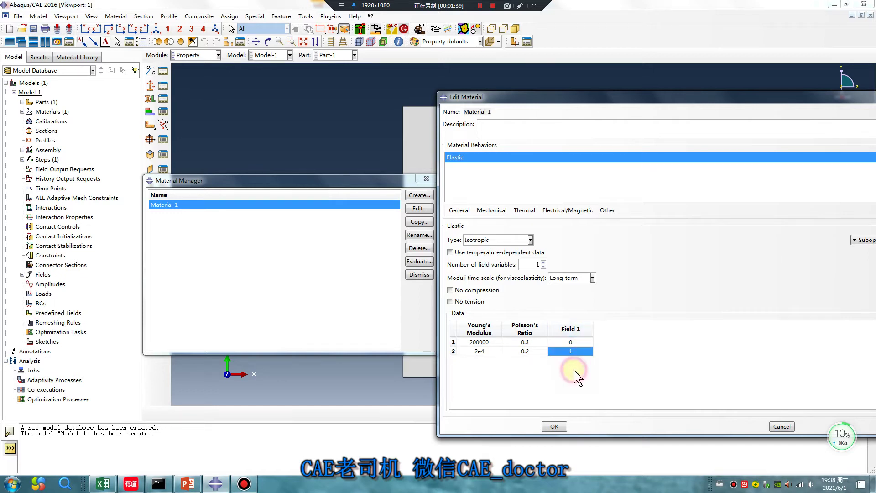
left_click(579, 352)
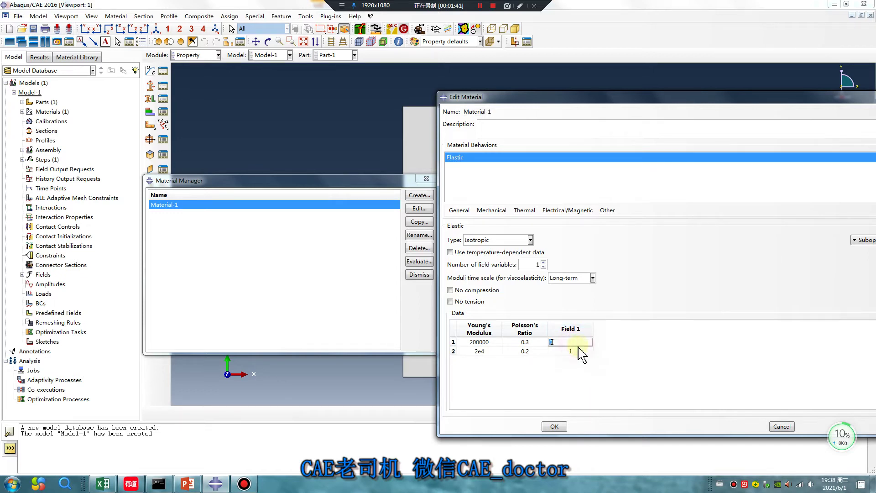
key("Return")
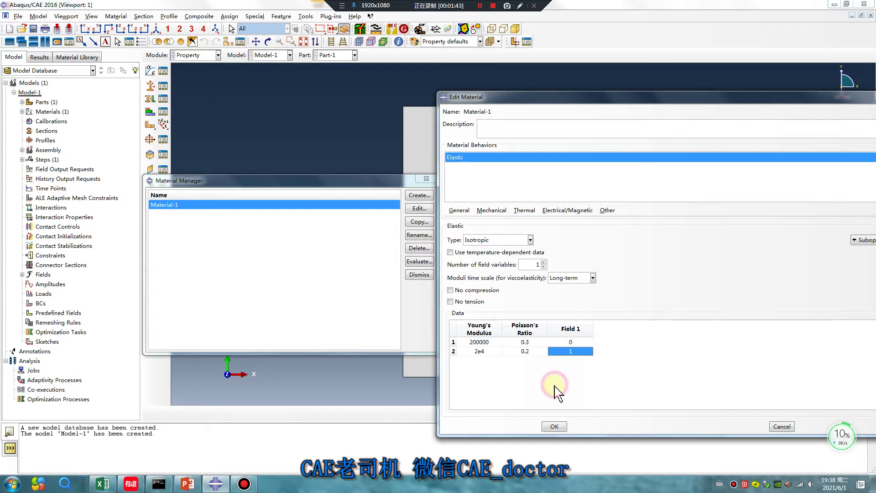
left_click(481, 342)
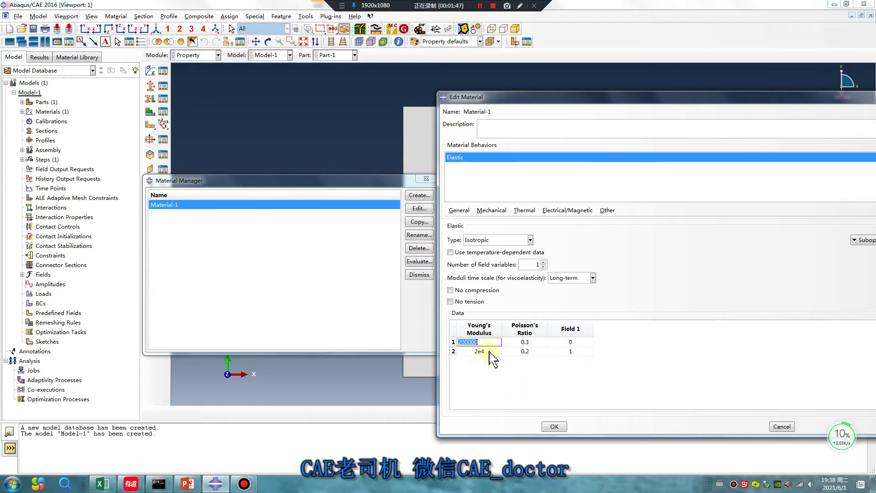
left_click(475, 351)
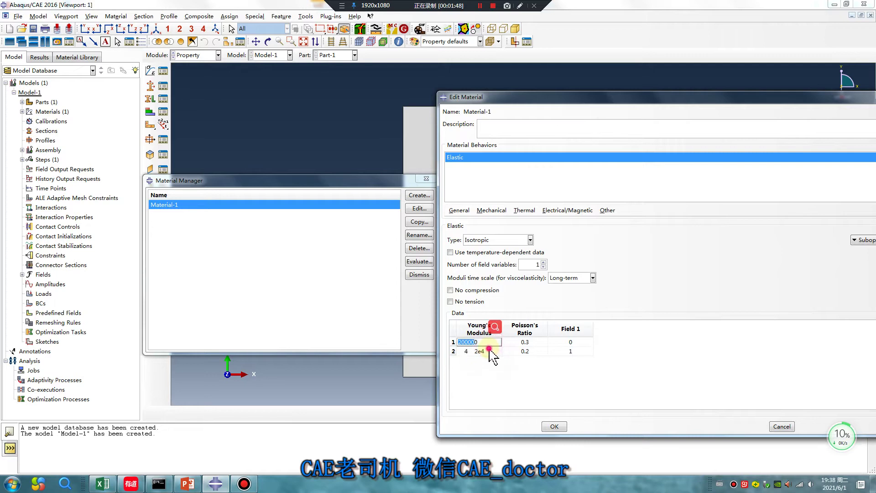
left_click(555, 427)
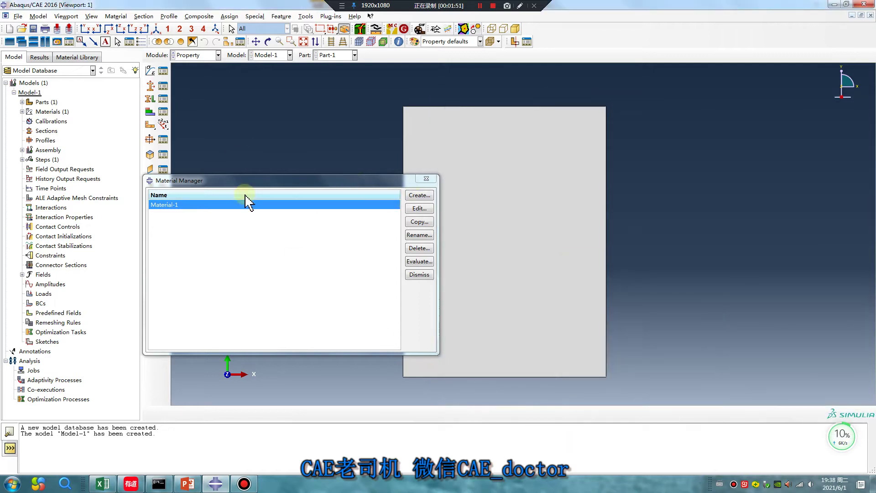
left_click(426, 179)
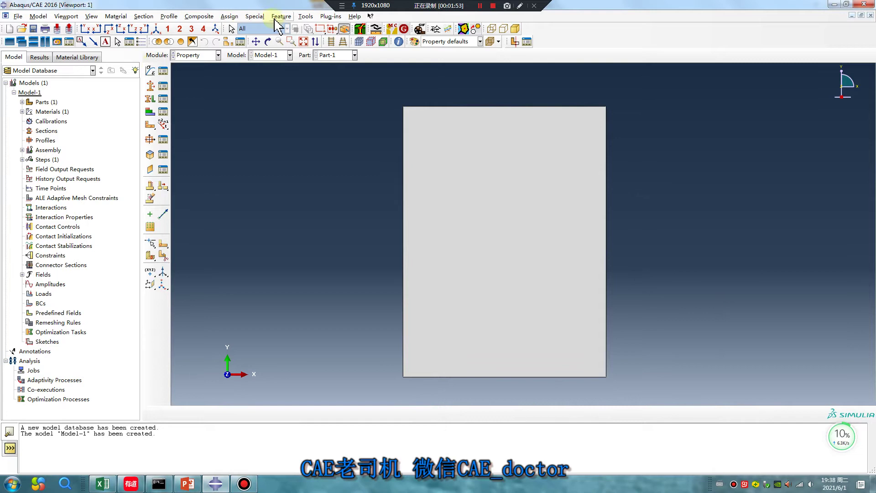
Step: Create a geometry set named Set-100 containing the rectangular shell face
left_click(306, 16)
mouse_move(324, 60)
left_click(385, 62)
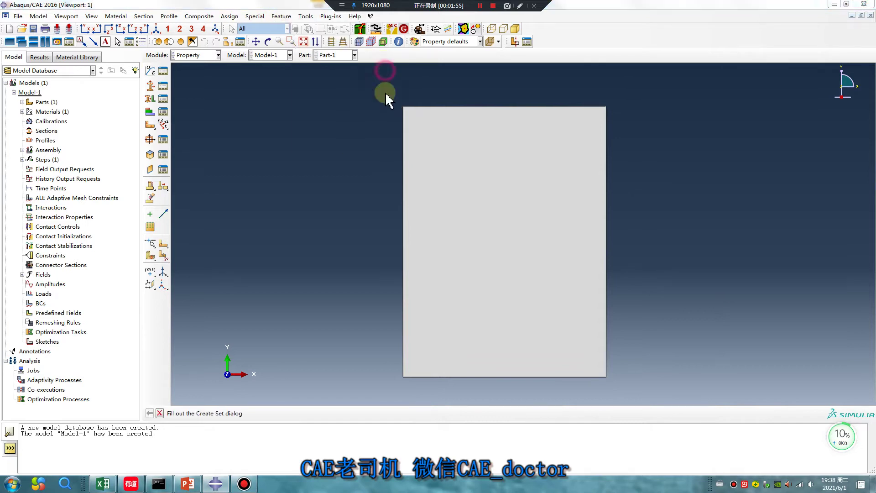
left_click(260, 202)
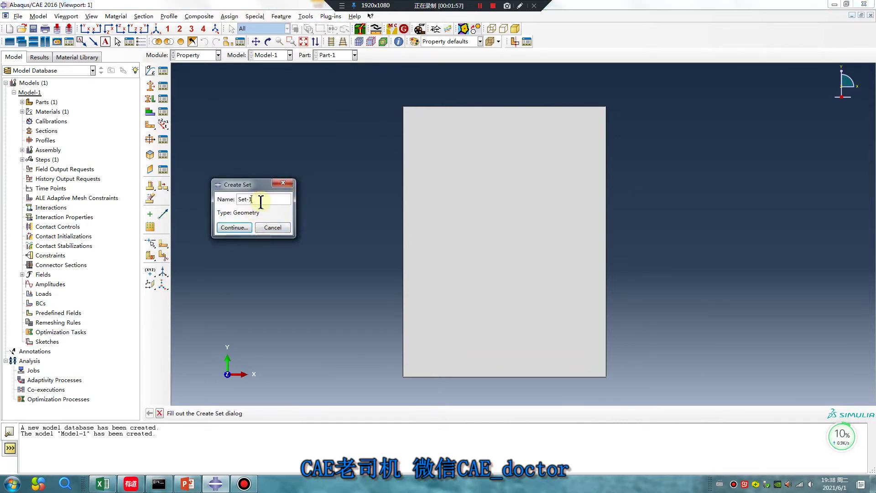
left_click(234, 227)
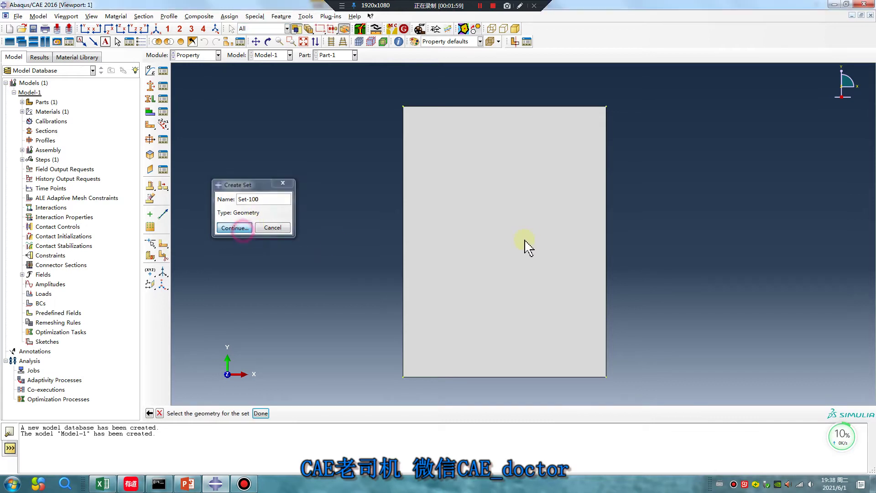
left_click(438, 256)
middle_click(361, 262)
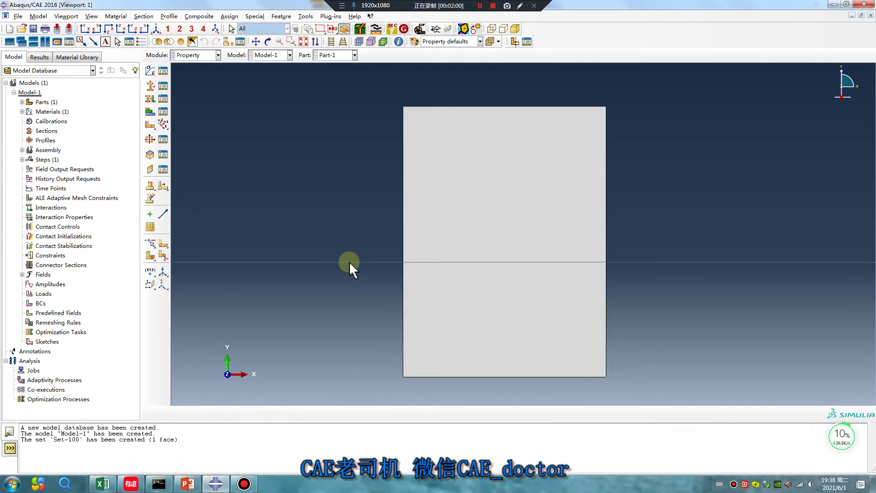
left_click(163, 111)
left_click(108, 338)
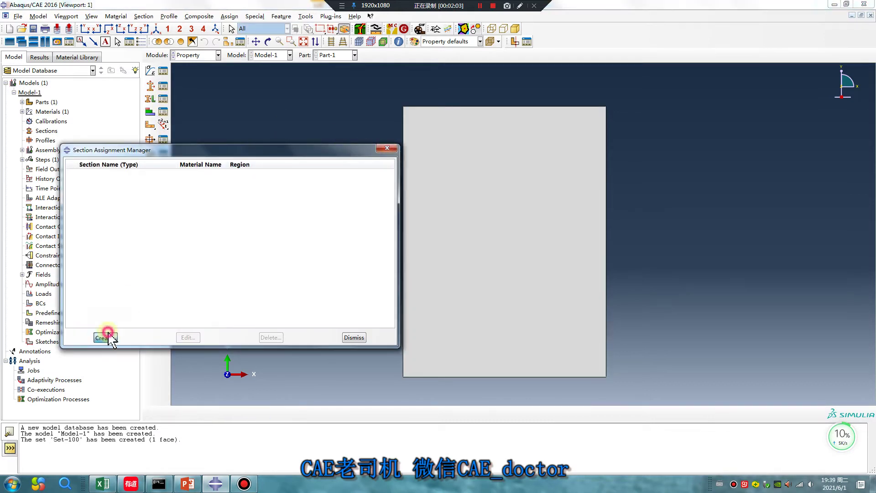
left_click(806, 414)
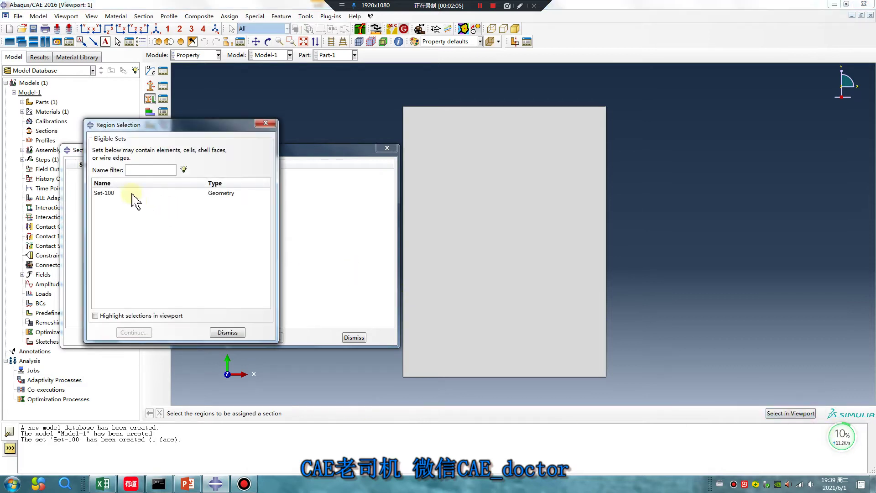
left_click(110, 192)
left_click(147, 328)
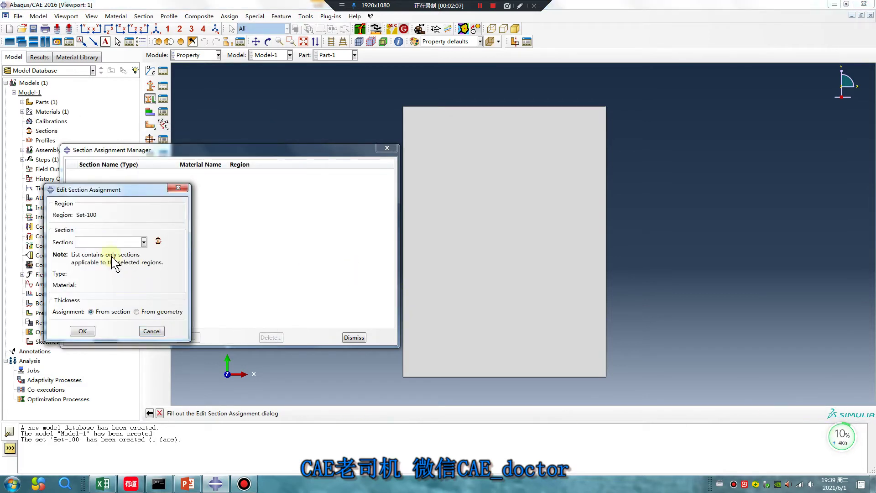
left_click(178, 188)
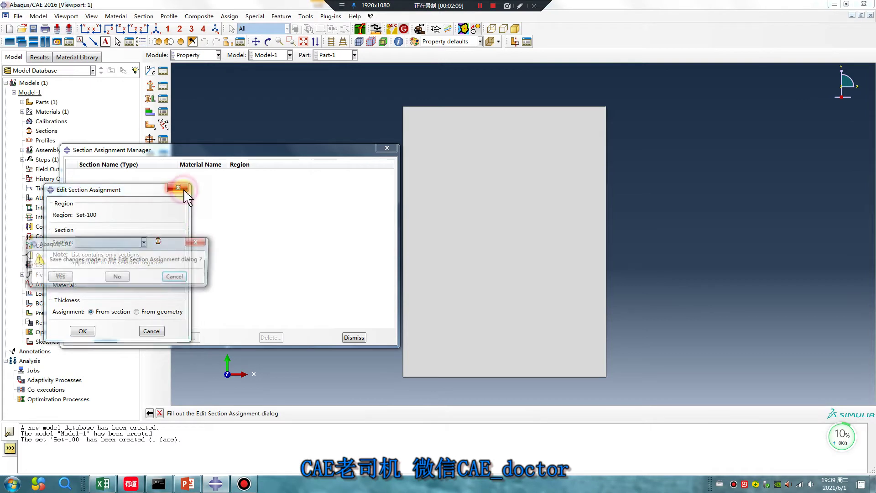
left_click(124, 276)
left_click(387, 148)
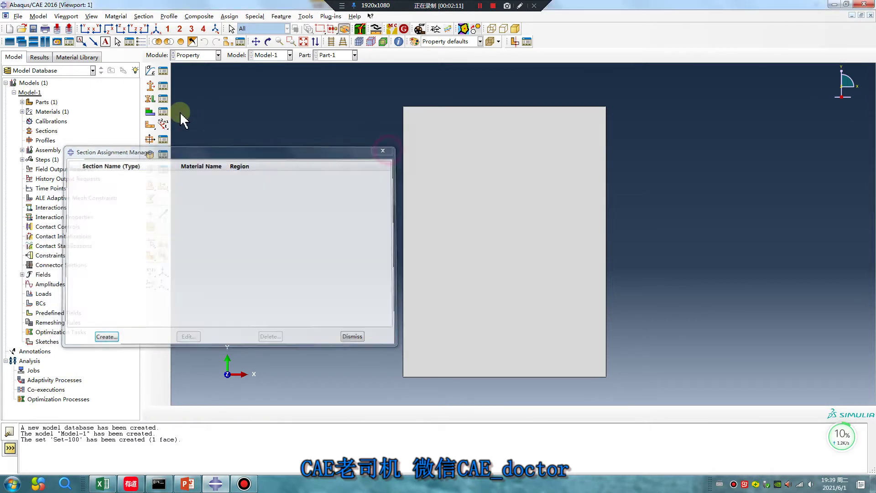
Step: Create the solid homogeneous section Section-1 with Material-1 and close the section manager
left_click(163, 86)
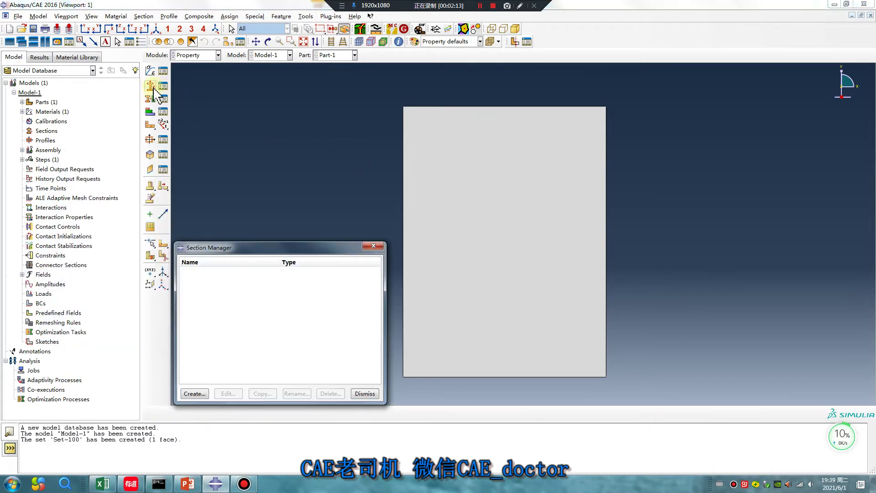
left_click(150, 86)
left_click(287, 238)
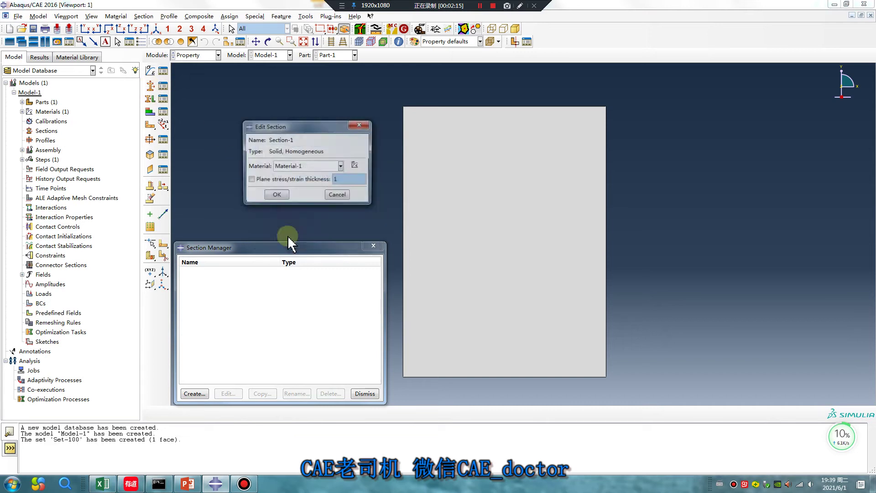
left_click(276, 195)
left_click(374, 246)
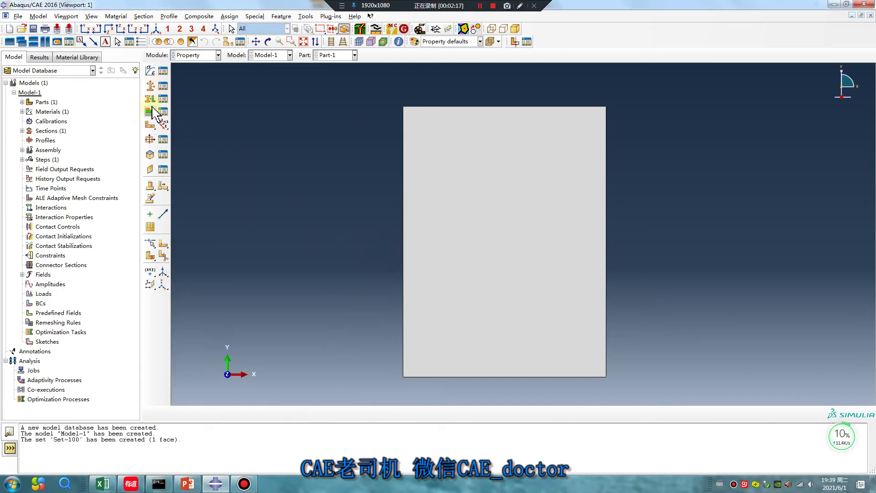
left_click(150, 98)
left_click(107, 192)
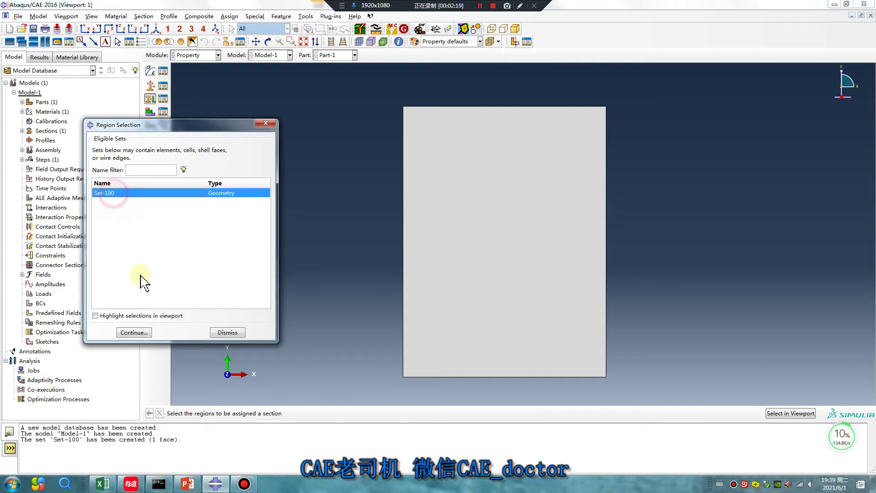
left_click(135, 332)
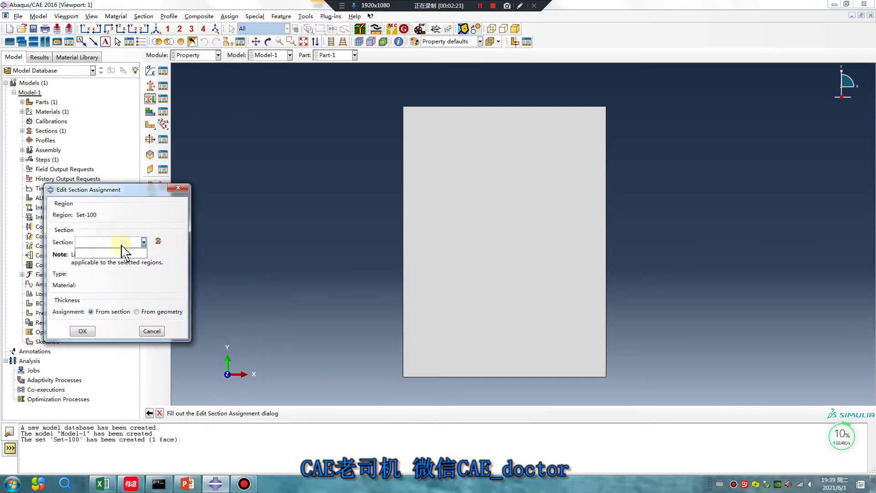
left_click(178, 188)
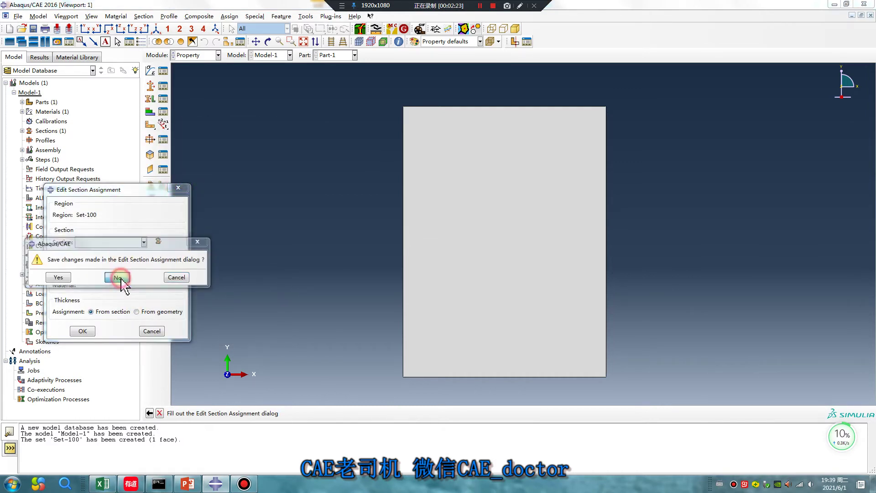
left_click(119, 278)
Step: Create the homogeneous shell section Section-2 with a shell thickness of 0.1 and Material-1
left_click(150, 87)
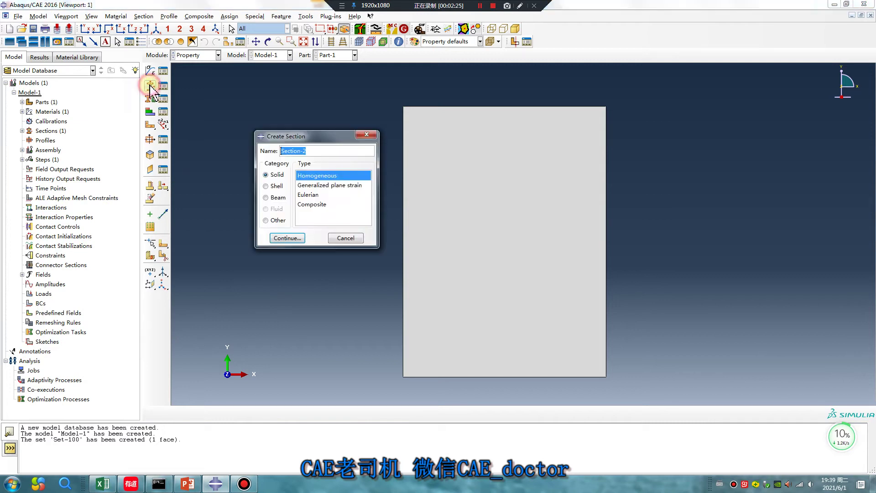
left_click(274, 186)
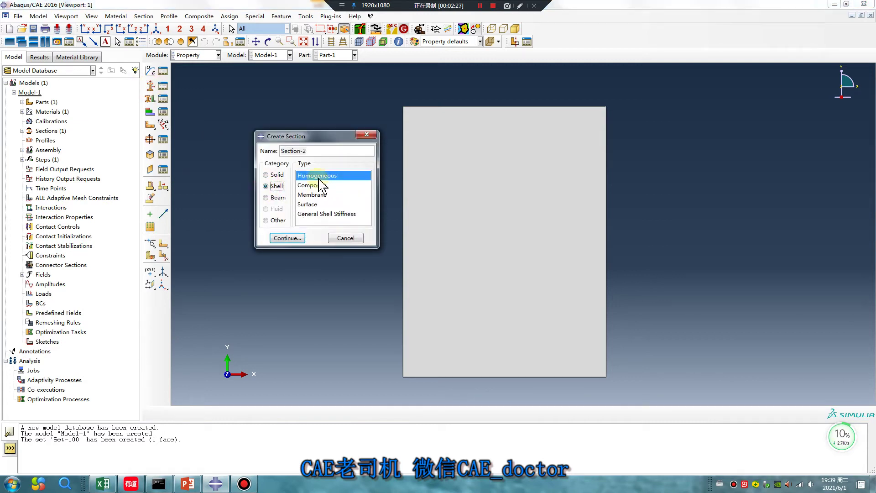
left_click(290, 240)
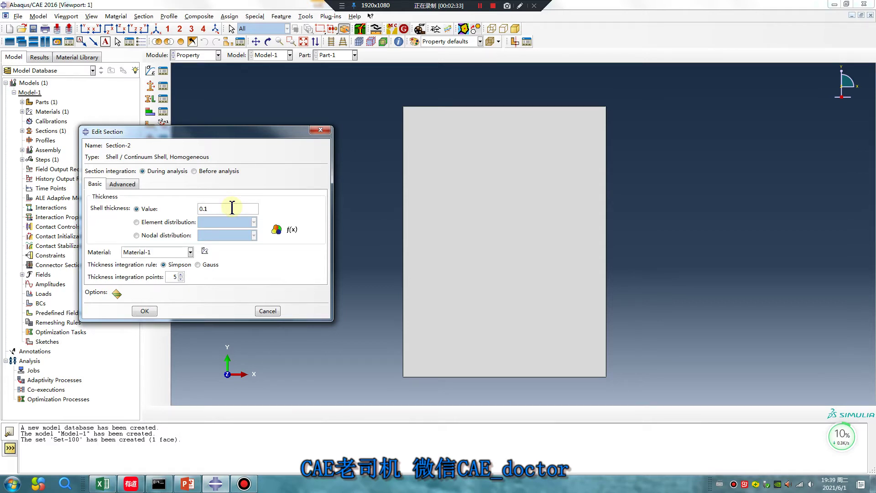
left_click(145, 311)
Step: Assign Section-2 to the region Set-100 with the middle surface as shell offset
left_click(150, 99)
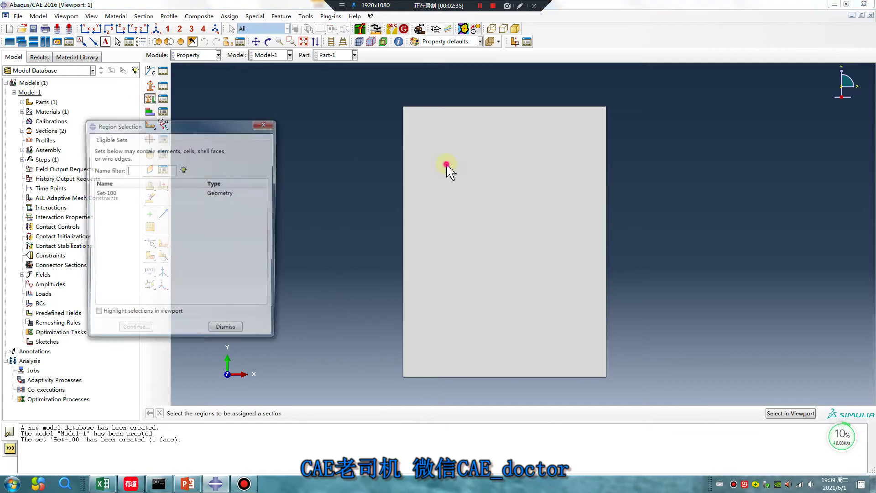
left_click(121, 193)
left_click(146, 332)
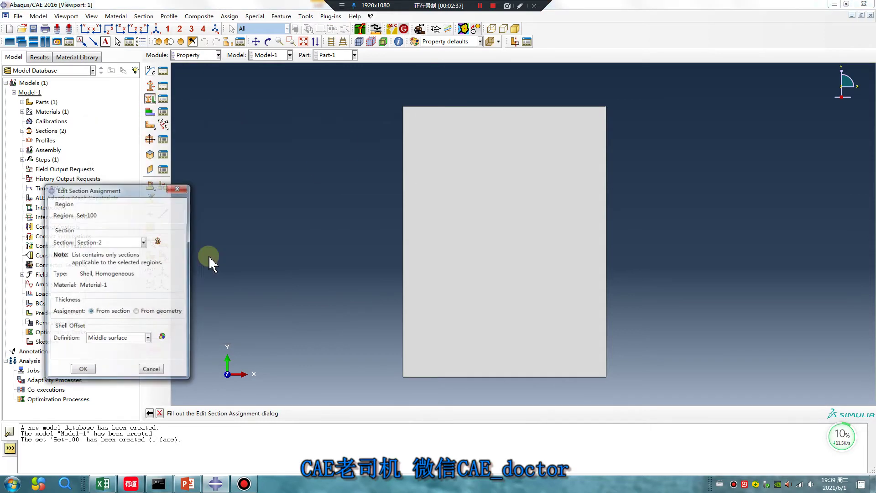
left_click(82, 371)
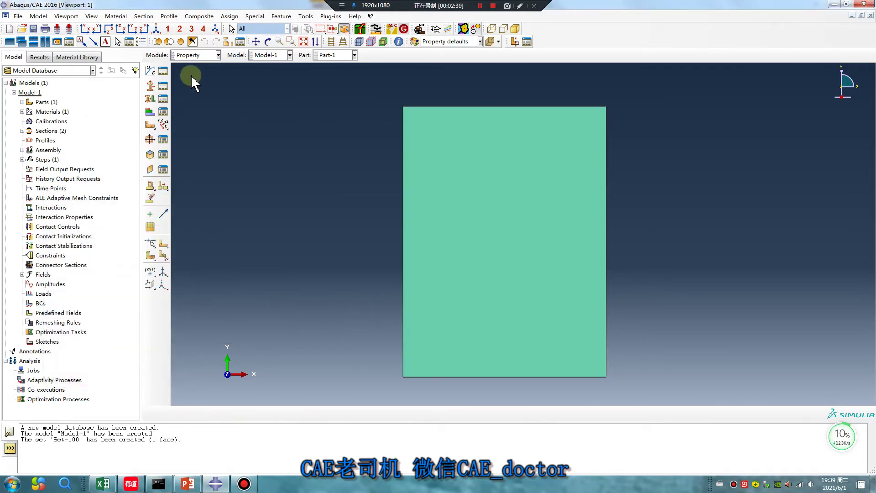
Step: Create a dependent instance of Part-1 in the Assembly module
left_click(195, 55)
left_click(192, 86)
left_click(151, 71)
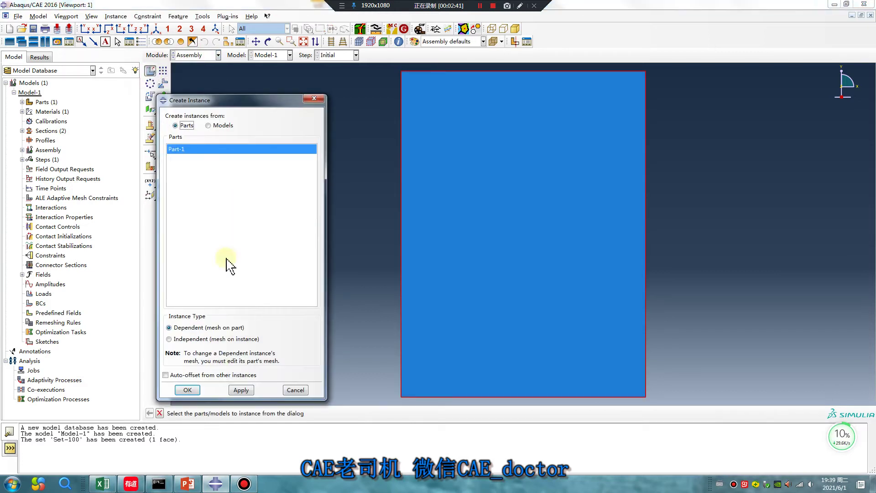
left_click(191, 388)
Step: Create the Static, General step Step-1 in the Step module with Nlgeom on and an initial increment size of 0.1
left_click(195, 55)
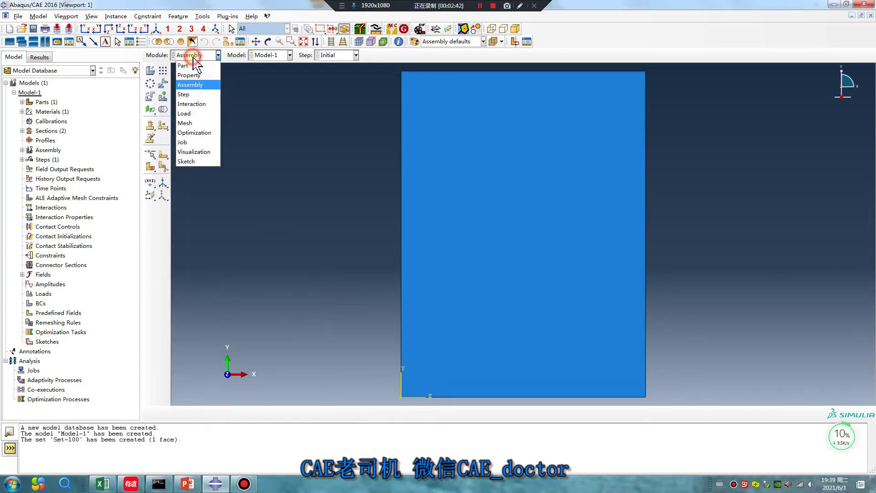
left_click(192, 95)
left_click(150, 70)
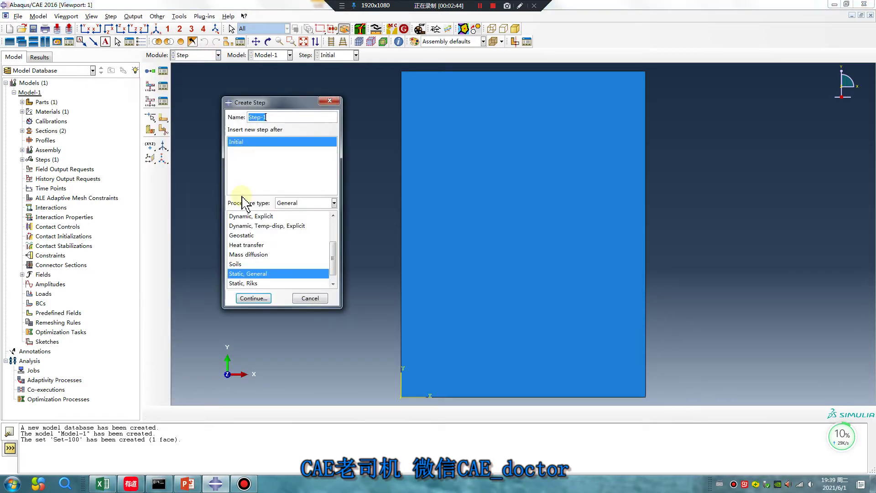
left_click(253, 298)
left_click(335, 217)
left_click(345, 164)
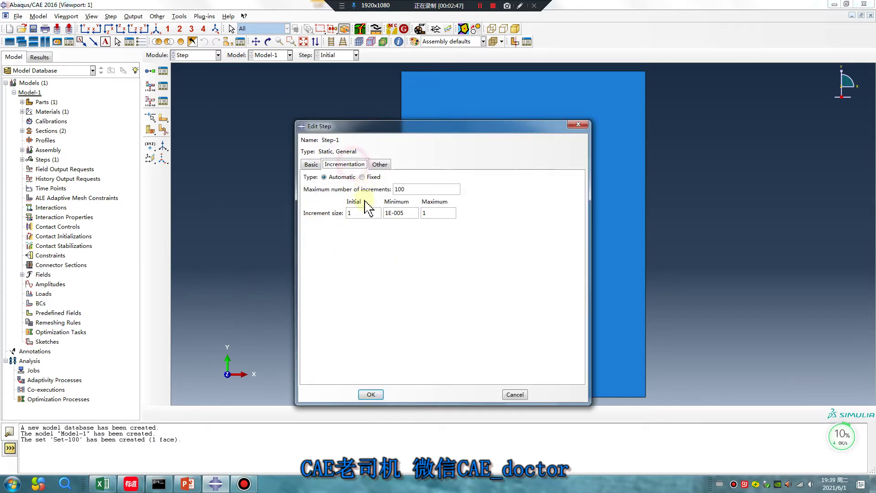
double_click(363, 212)
type("0.")
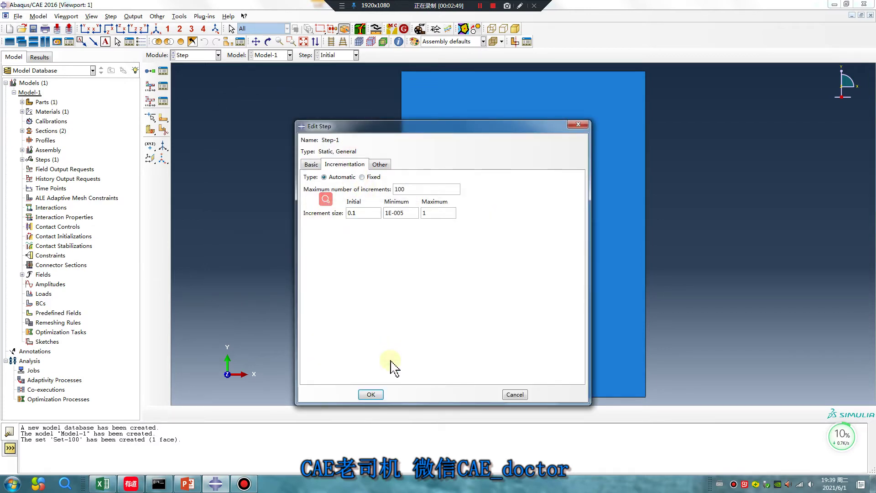
left_click(370, 394)
Step: Create the Static, General step Step-2 after Step-1 with initial increment size 0.1 and a maximum of 1000 increments
left_click(163, 86)
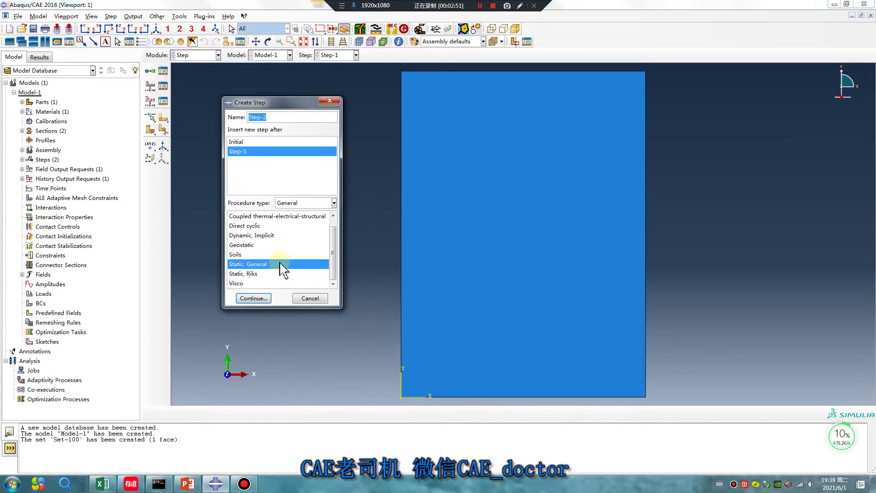
left_click(254, 299)
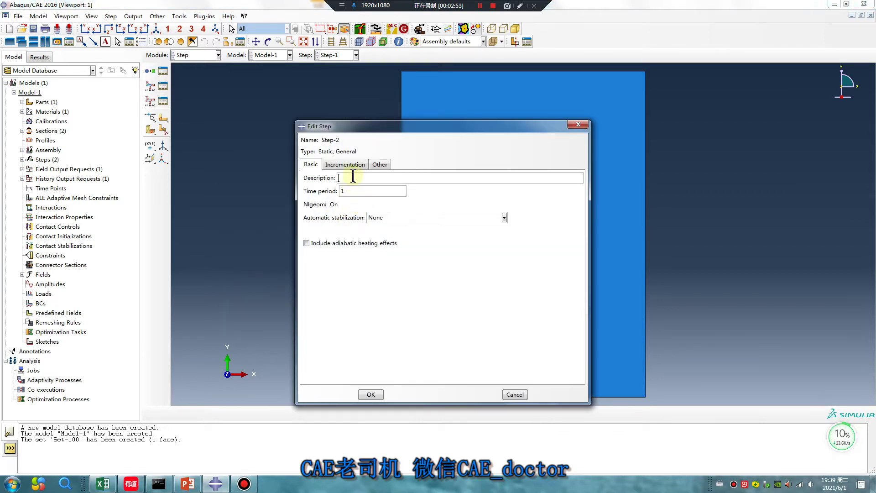
mouse_move(354, 170)
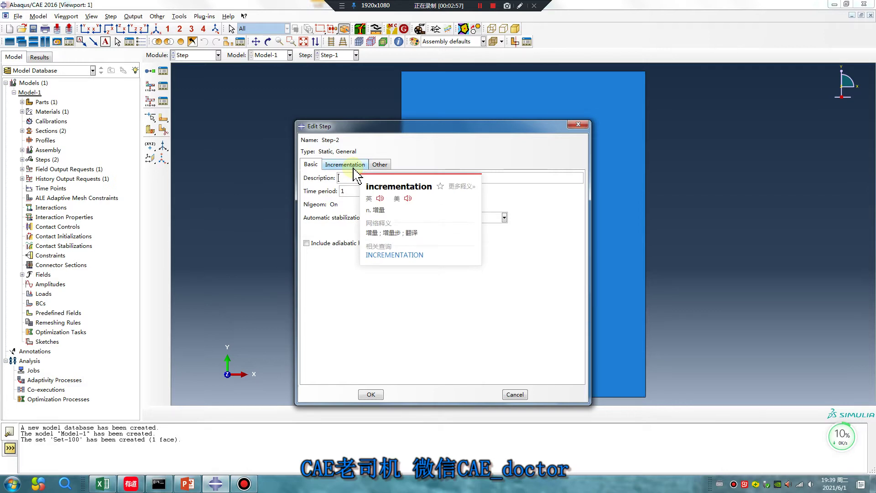
left_click(354, 168)
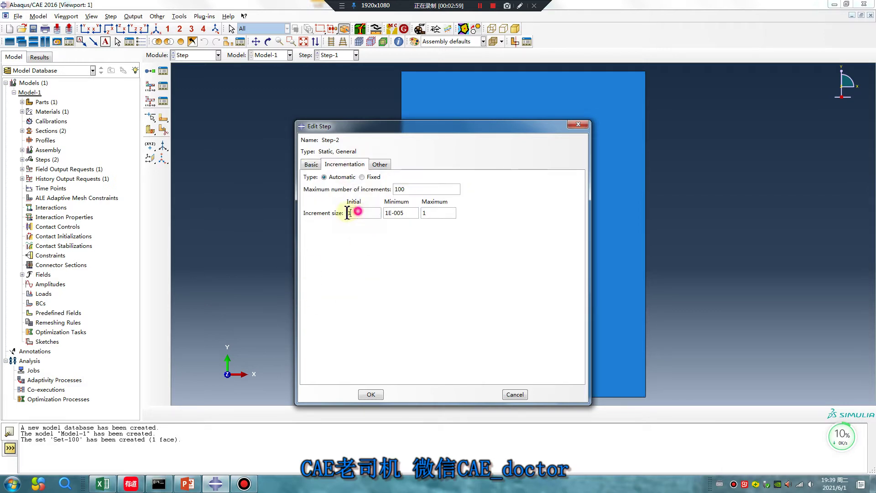
mouse_move(340, 214)
type("0.1")
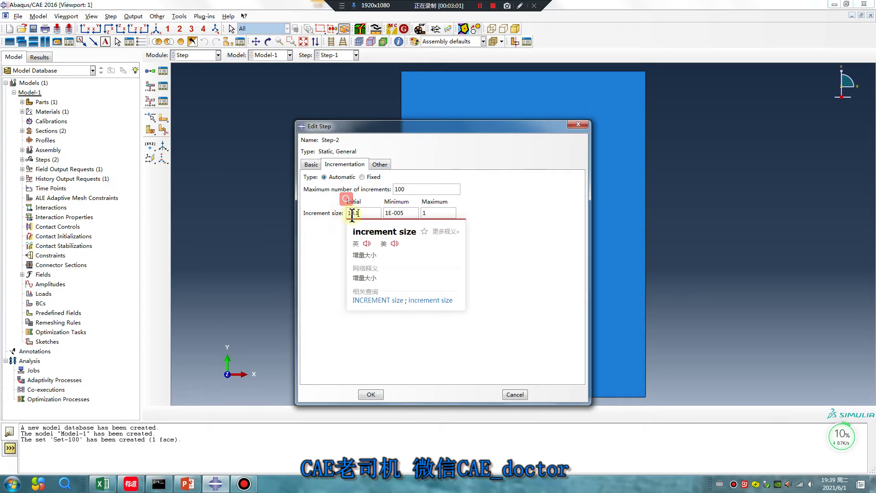
left_click(348, 214)
key("Delete")
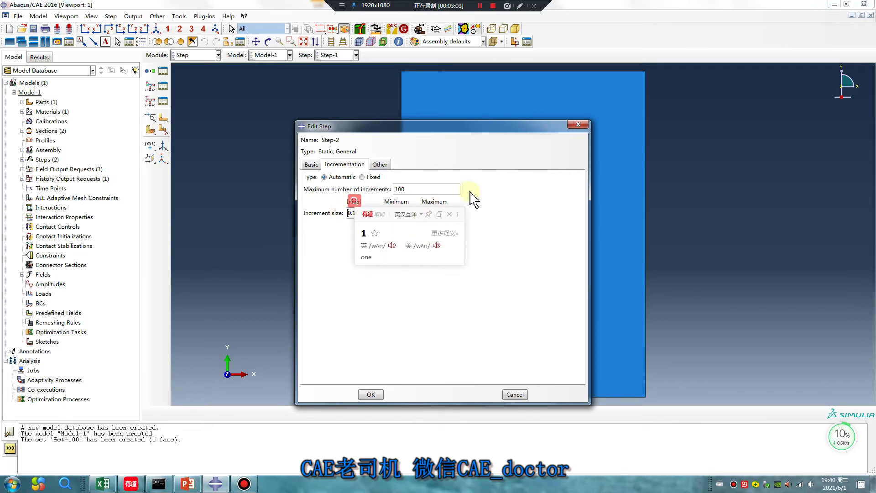
left_click(411, 188)
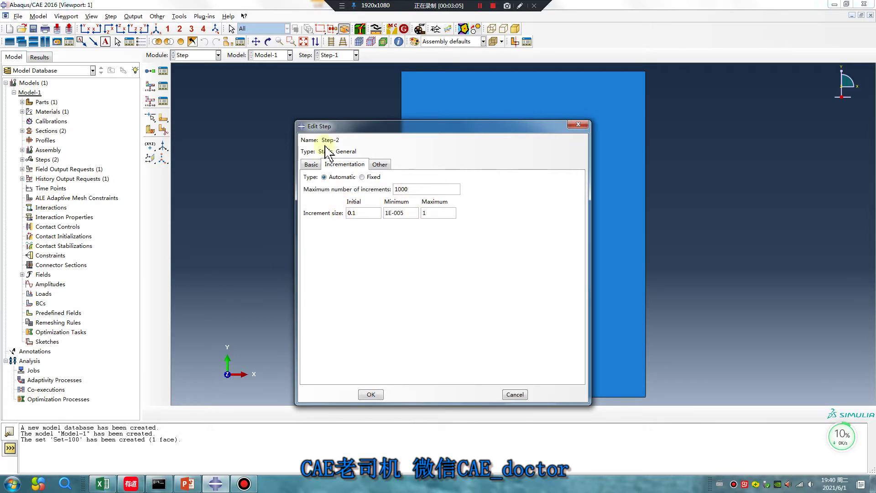
left_click(375, 397)
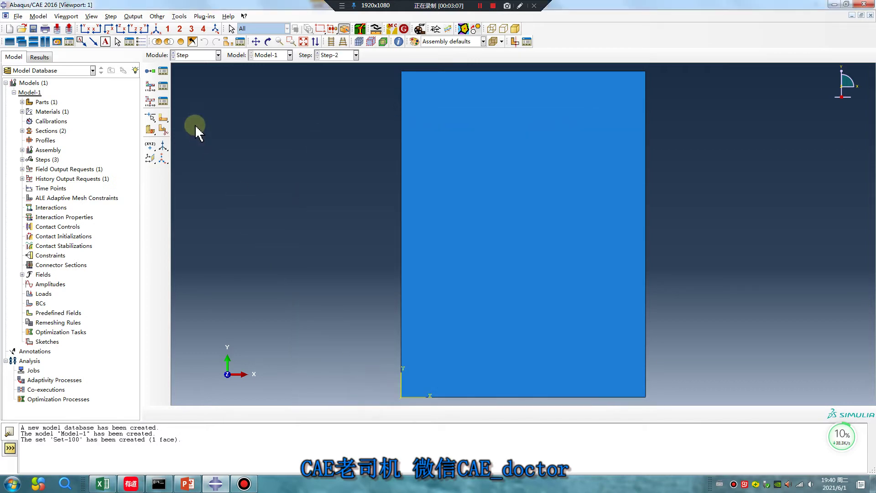
Step: Seed and mesh Part-1 in the Mesh module, keeping the default global seeds
left_click(194, 56)
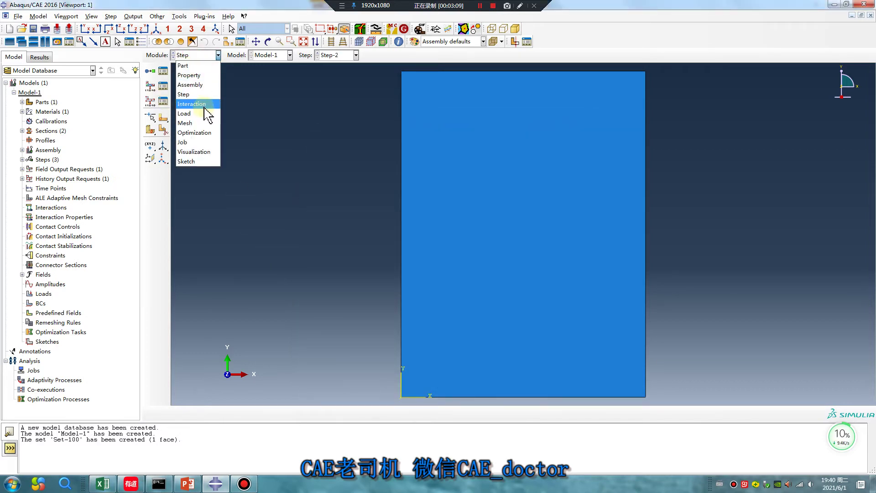
left_click(204, 123)
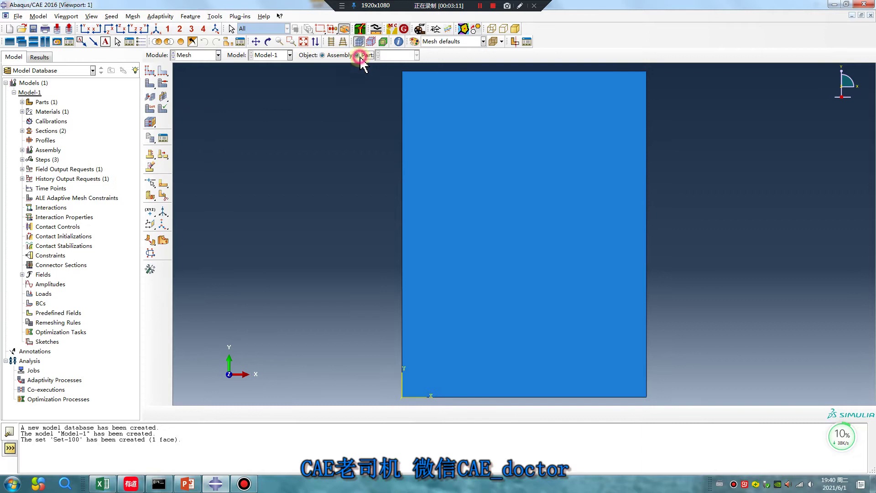
left_click(150, 83)
middle_click(270, 163)
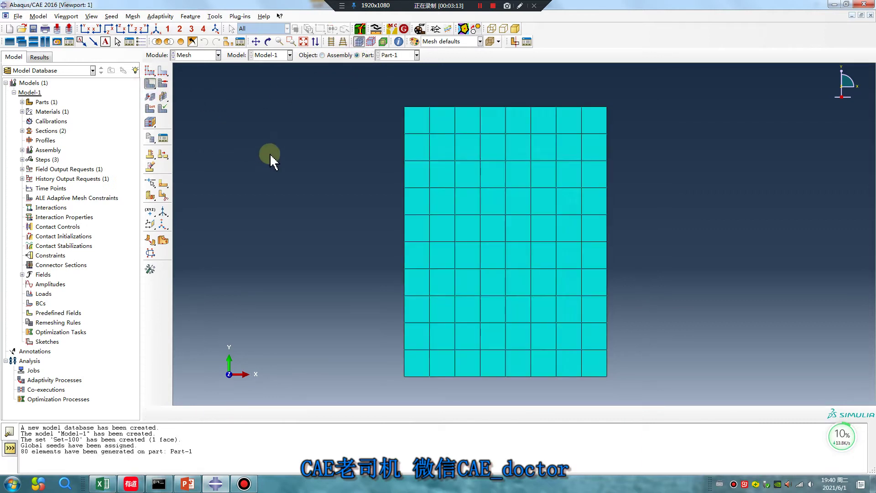
Step: Create an ENCASTRE boundary condition in the Initial step on the plate's bottom edge in the Load module
left_click(210, 56)
left_click(206, 113)
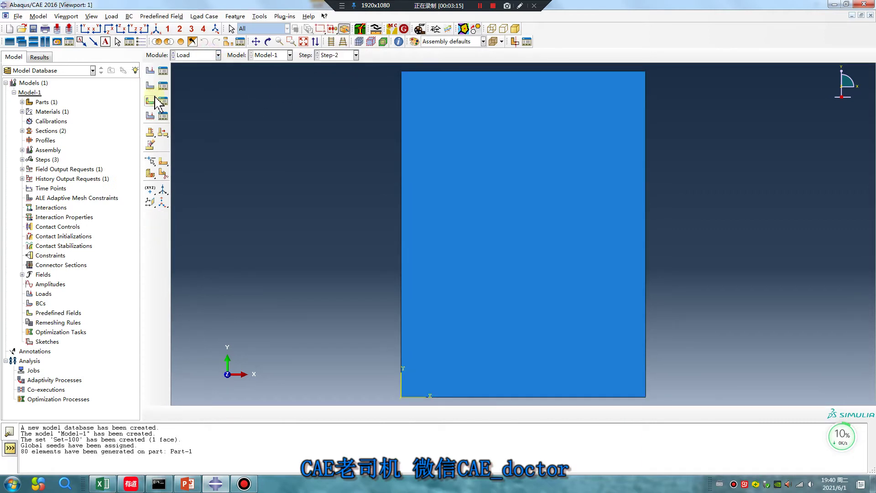
left_click(150, 86)
left_click(236, 180)
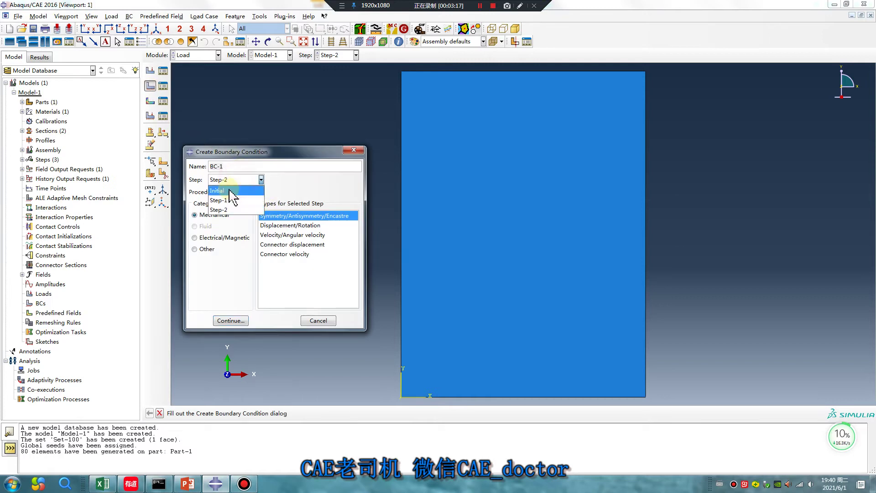
left_click(220, 189)
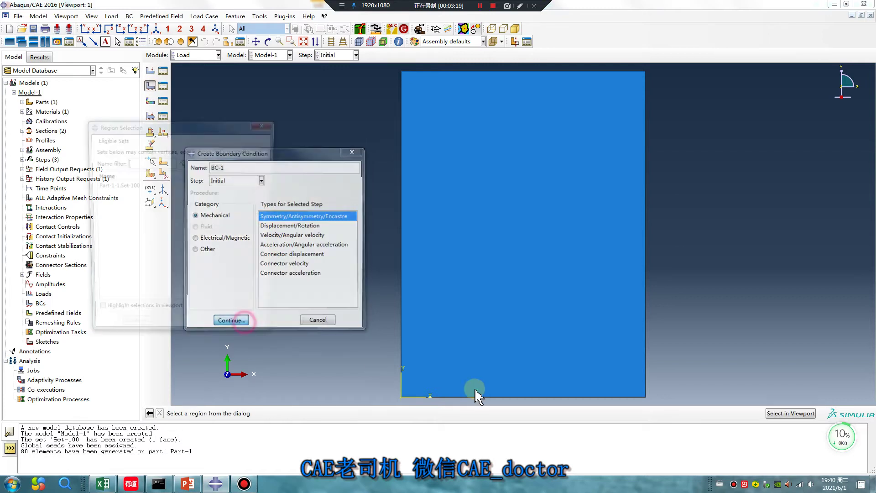
left_click(266, 124)
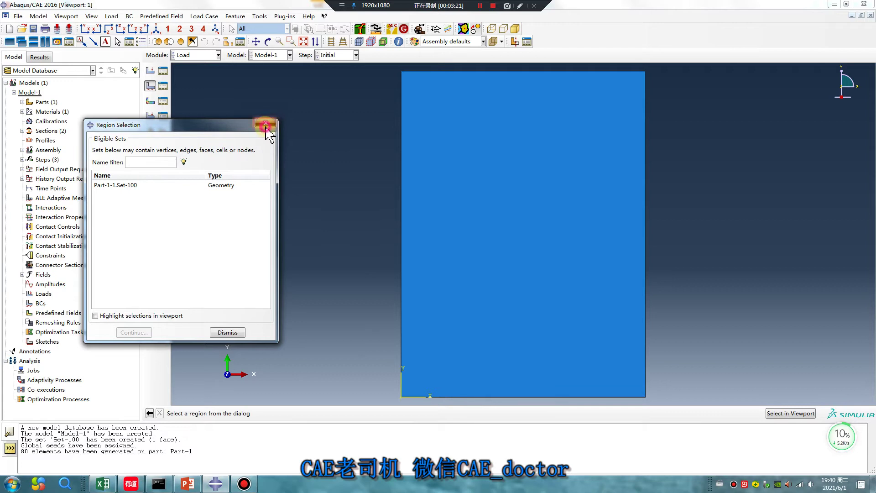
left_click(453, 396)
middle_click(361, 353)
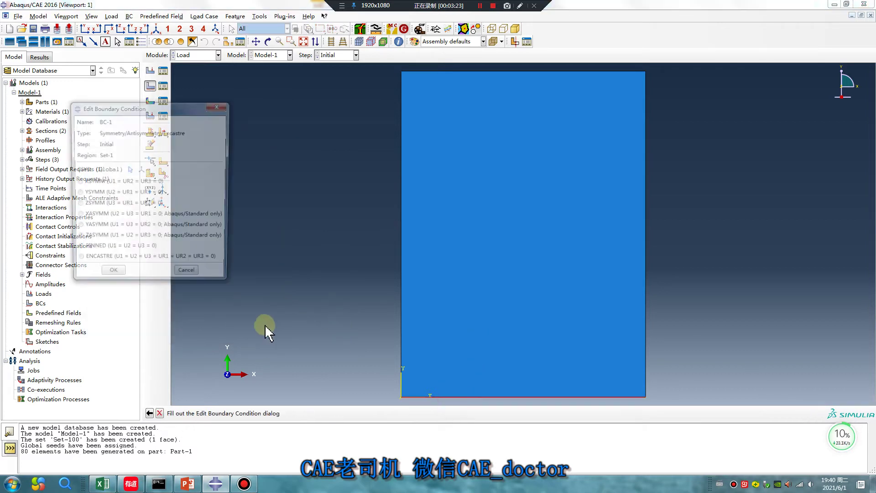
left_click(77, 262)
left_click(111, 276)
Step: Create a uniform pressure load of magnitude 10 on the plate's top edge in Step-1
left_click(150, 71)
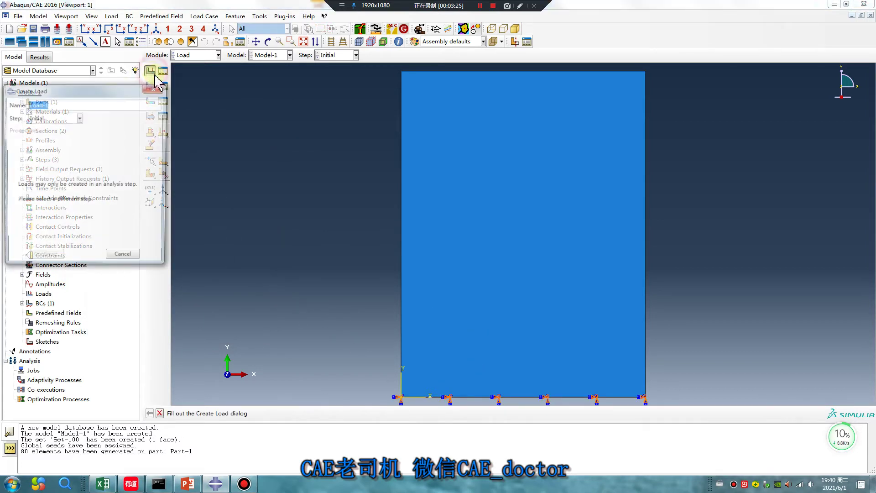
left_click(64, 118)
left_click(64, 138)
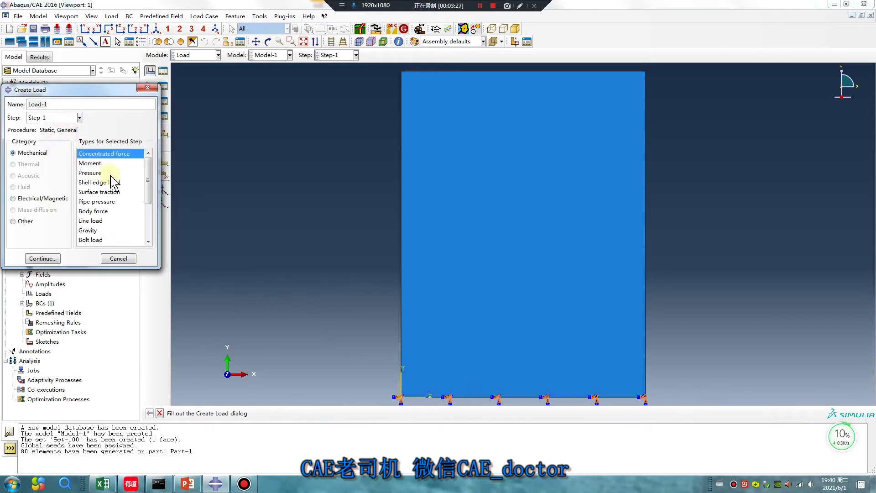
left_click(94, 173)
left_click(55, 257)
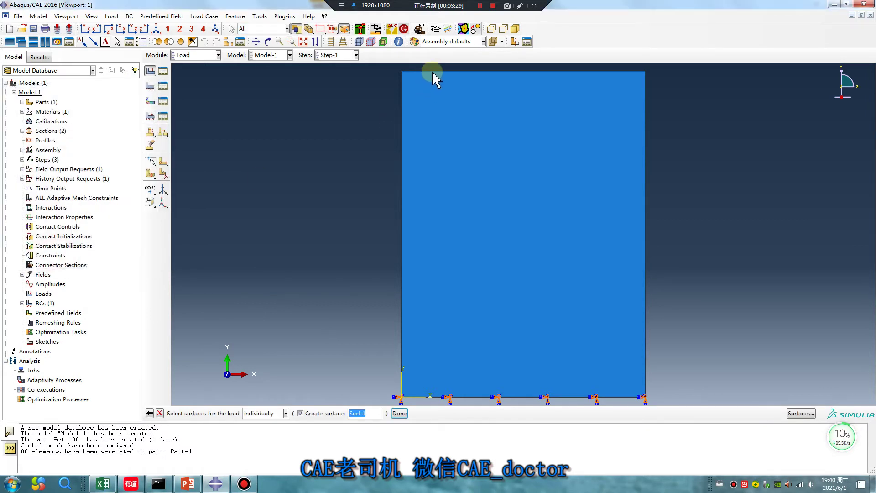
left_click(430, 72)
middle_click(371, 184)
left_click(228, 349)
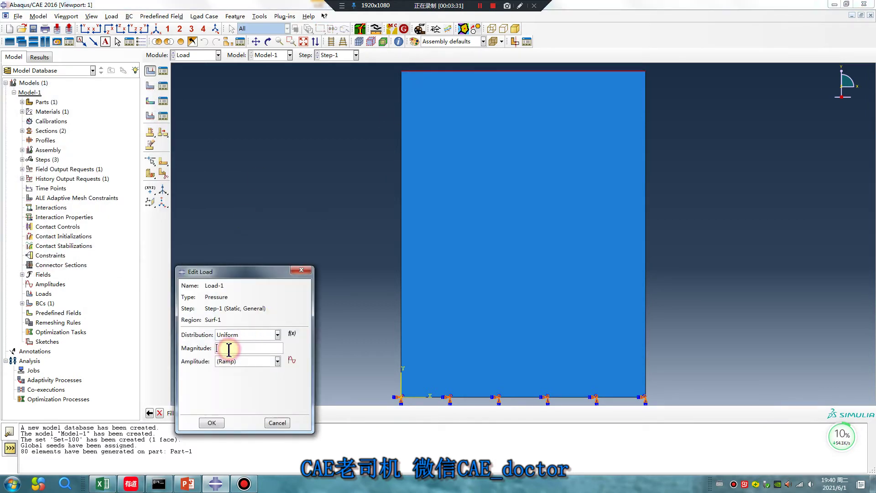
type("10")
left_click(212, 423)
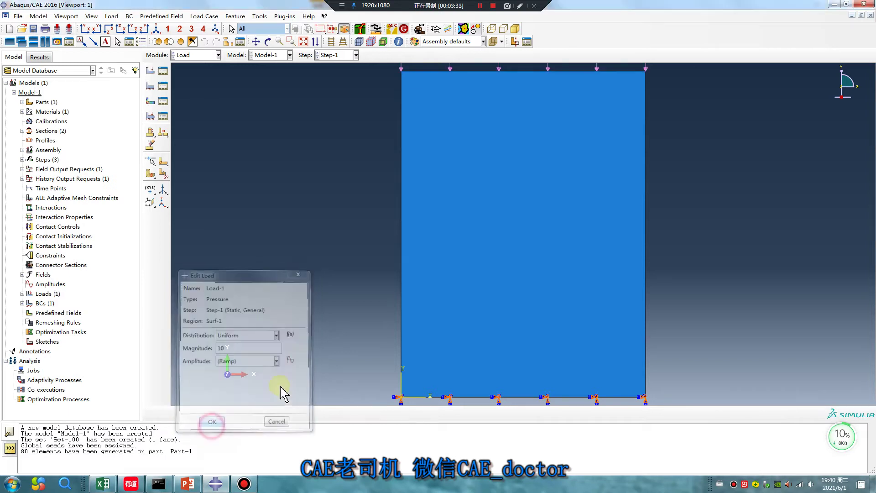
Step: Open the keyword editor for Model-1 and insert a blank line below the *Static data of Step-1
right_click(30, 93)
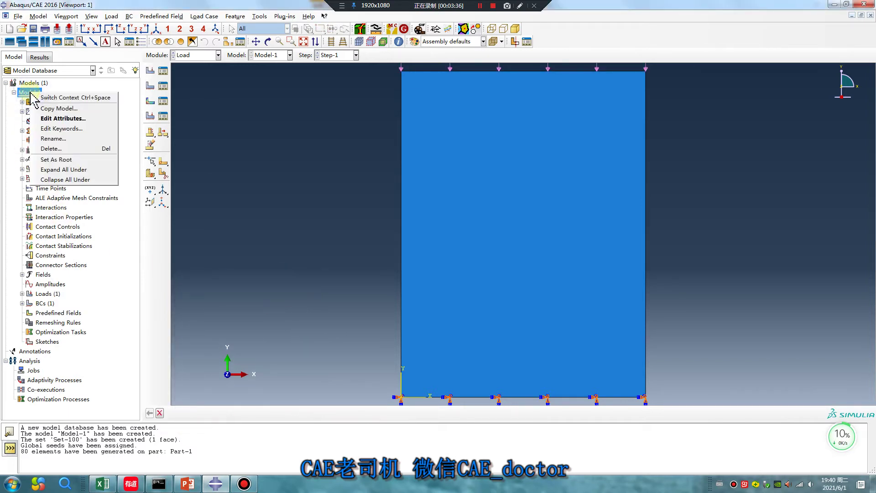
left_click(62, 128)
left_click_drag(155, 51, 344, 97)
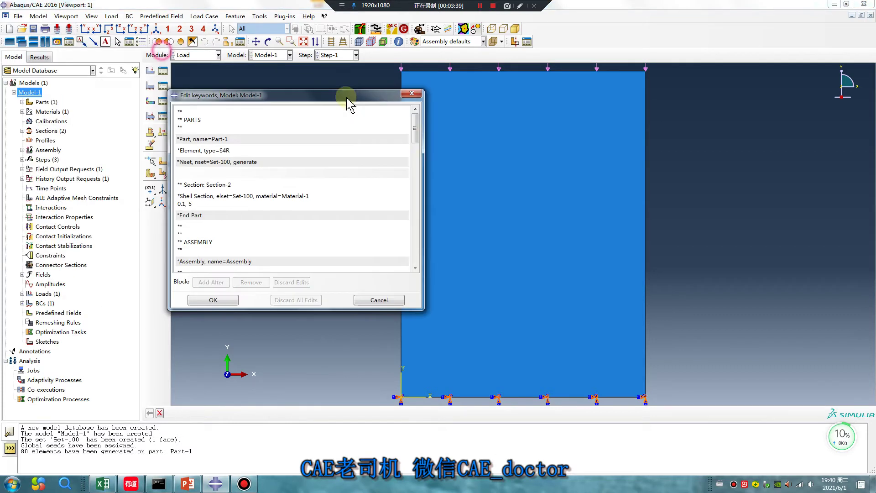
left_click_drag(441, 134, 442, 190)
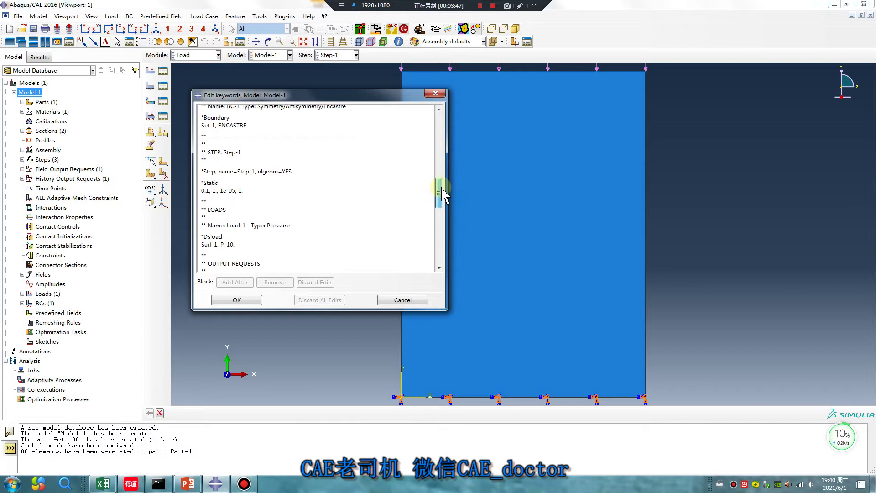
left_click(202, 201)
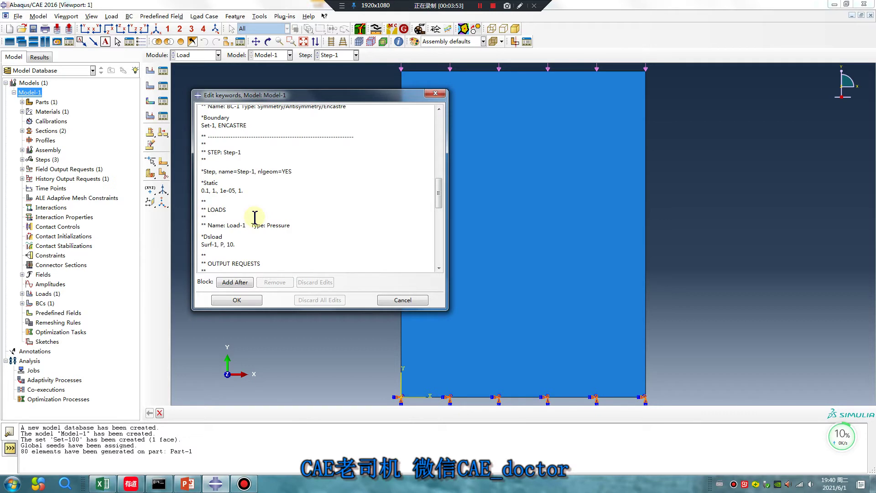
key("Return")
left_click(202, 201)
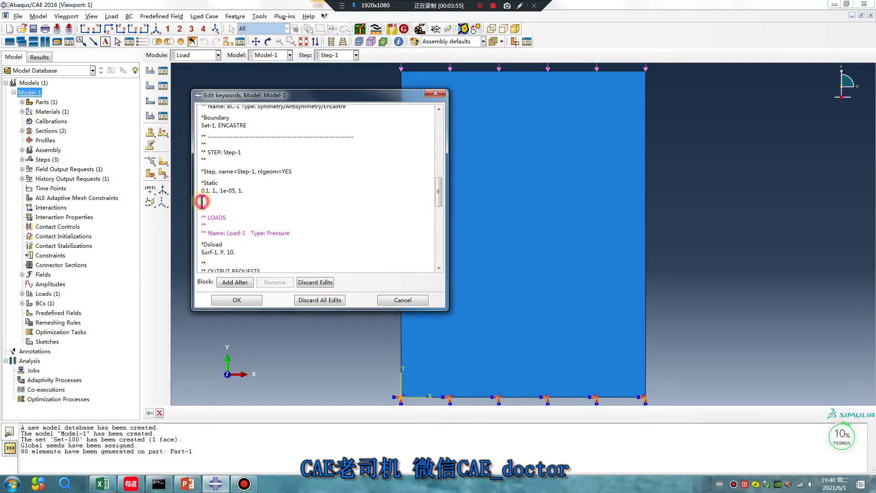
Step: Examine the *field keyword syntax in the desktop reference image 无标题.png and return to the Abaqus/CAE keyword editor
left_click(835, 4)
left_click(842, 5)
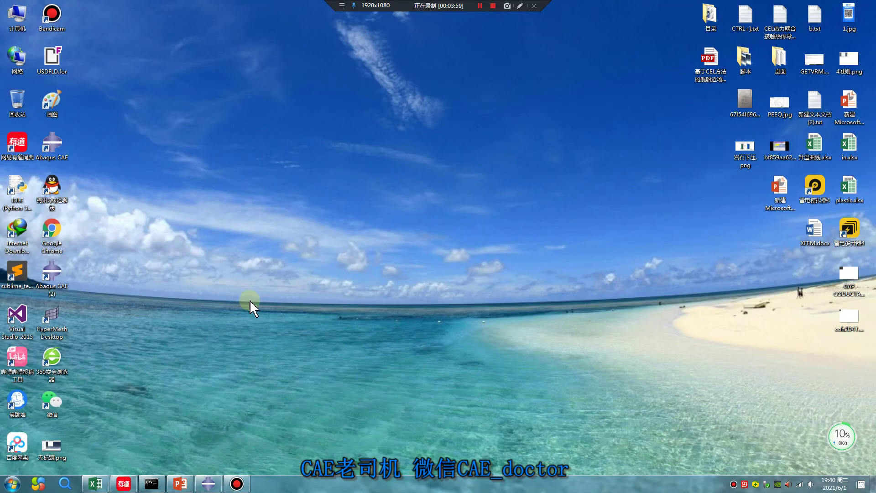
left_click(63, 391)
double_click(53, 445)
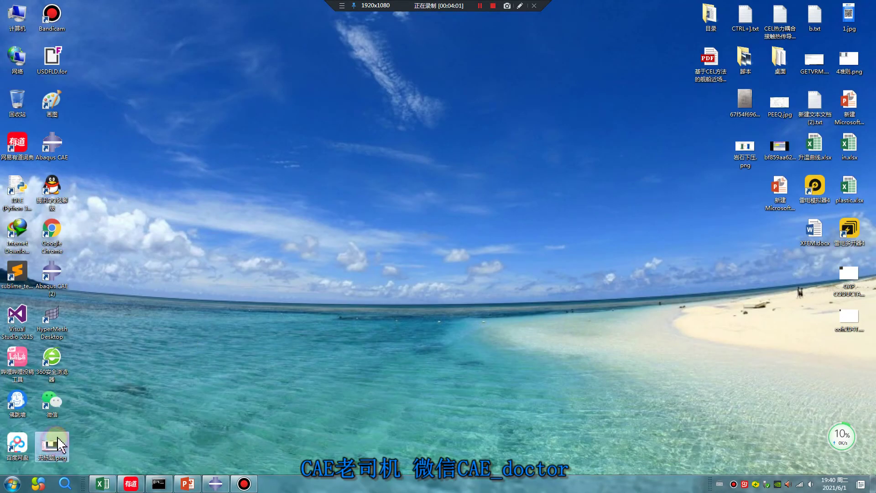
left_click(520, 107)
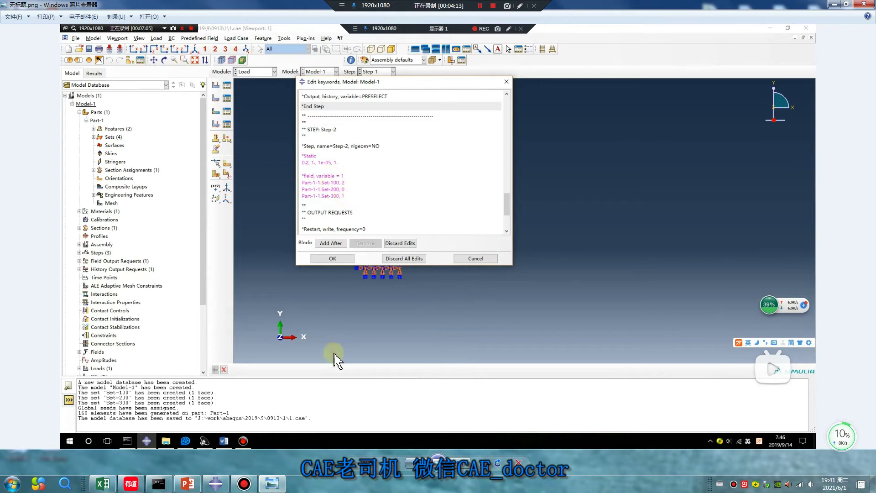
left_click(215, 483)
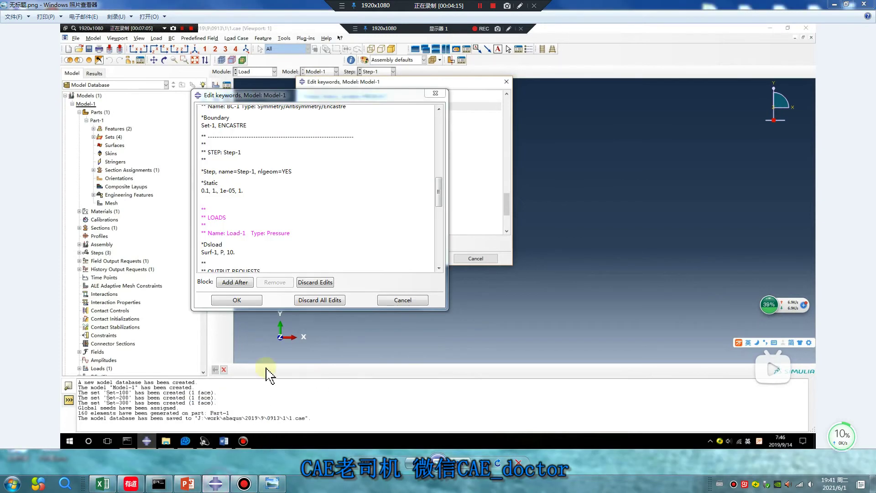
Step: Enter "*field,variable = 1" below Step-1's *Static data and begin its data line with the instance name Part-1-1
left_click(201, 201)
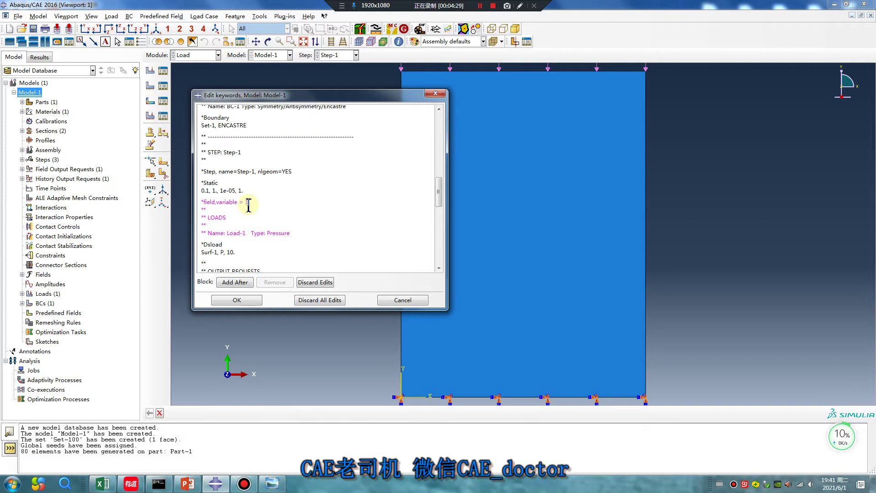
key("Return")
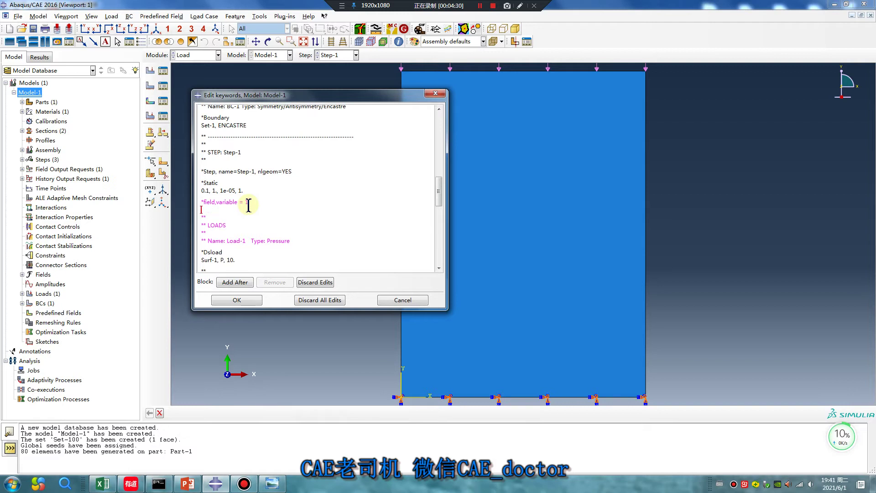
left_click(22, 150)
left_click(30, 160)
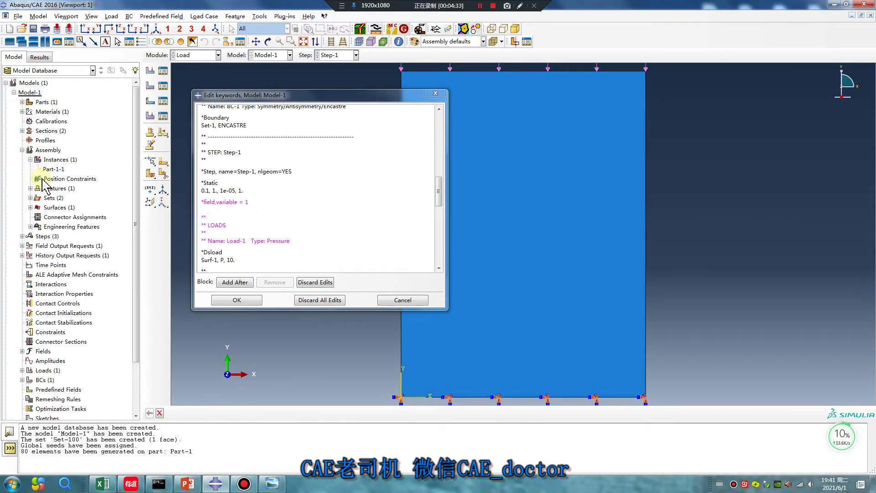
left_click(204, 210)
type("**")
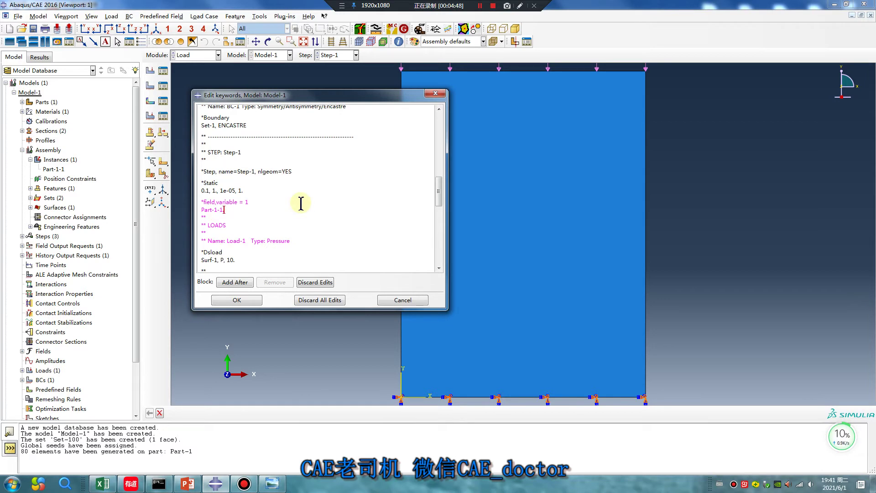
Step: Consult the reference image, complete the field data line as "Part-1-1.Set-100,0", and accept the keyword edits
left_click(272, 483)
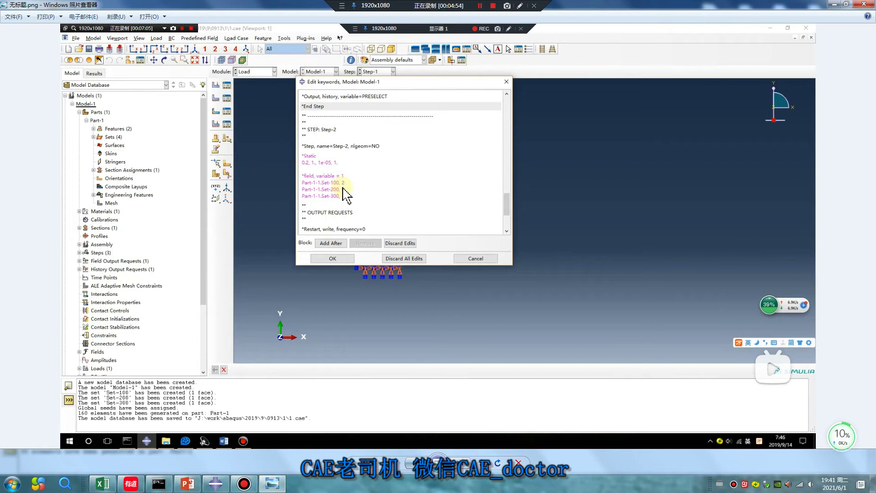
left_click(834, 3)
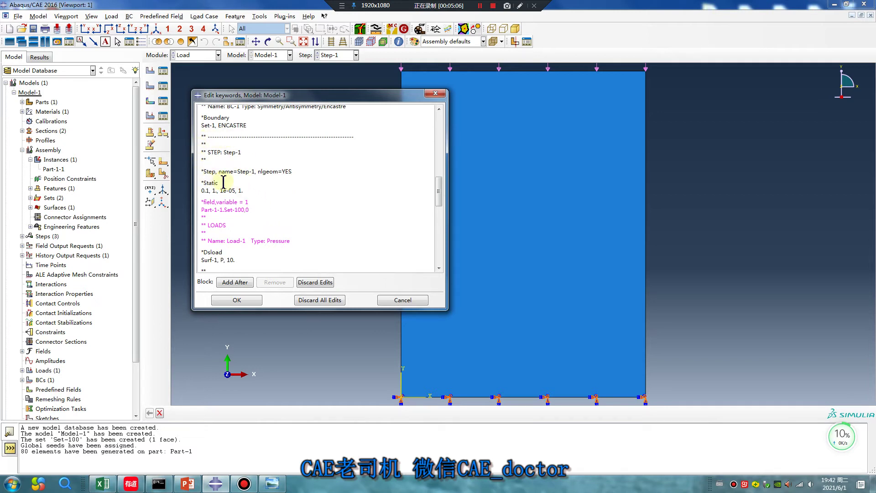
left_click(255, 211)
left_click(237, 299)
Step: Open Material-1 in the Property module and examine which elastic data row belongs to each Field 1 value
left_click(195, 55)
left_click(187, 75)
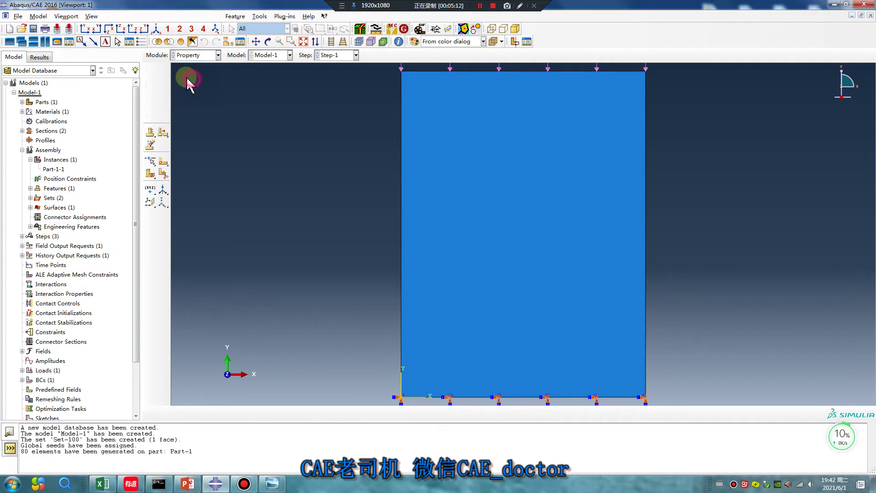
left_click(162, 71)
left_click(190, 204)
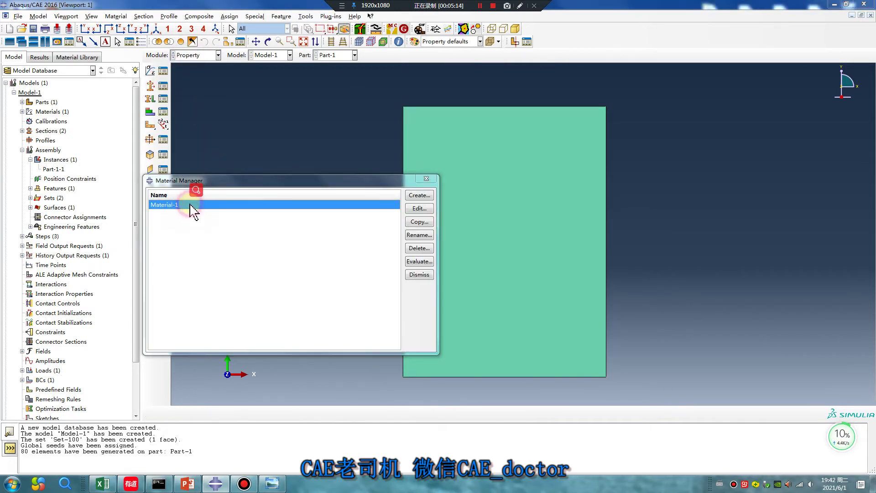
double_click(190, 204)
double_click(562, 342)
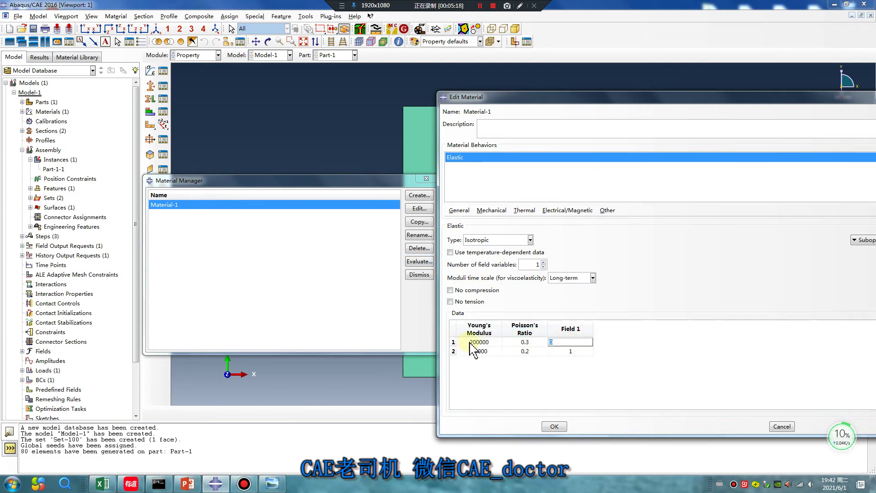
left_click_drag(460, 341, 572, 349)
left_click(571, 351)
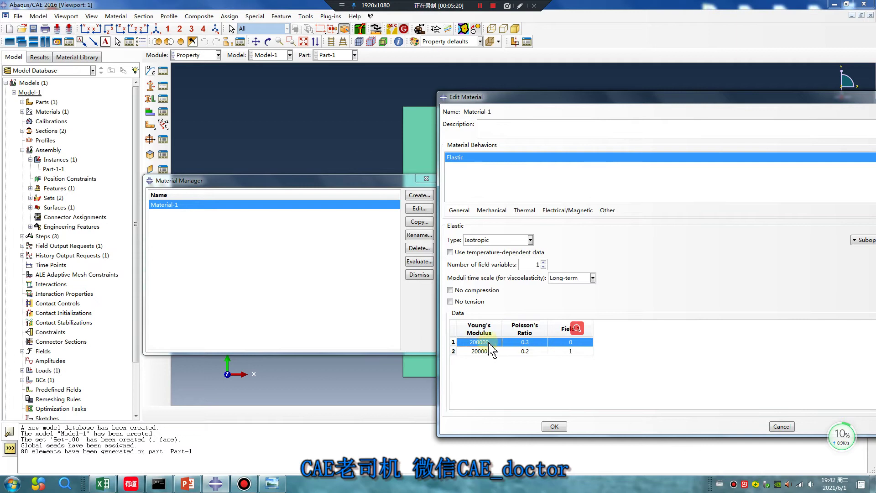
type("1")
left_click(577, 328)
left_click(244, 98)
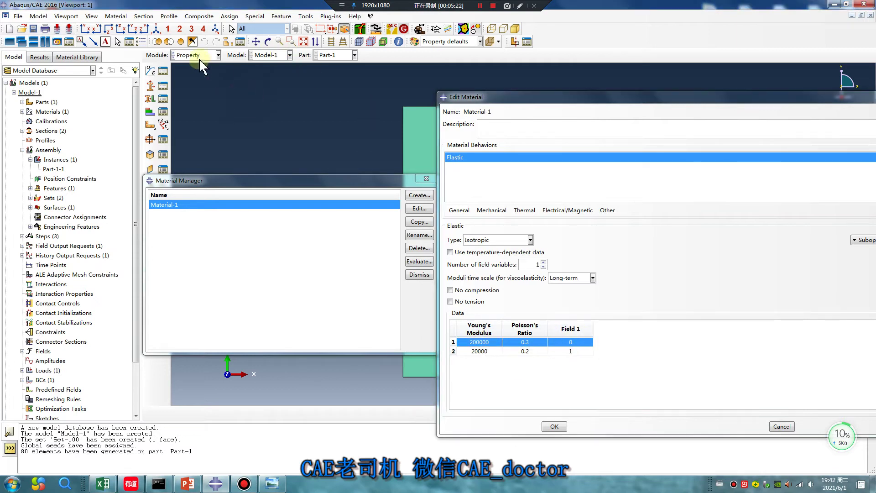
Step: Open the keyword editor for Model-1 and copy the two-line *field block from Step-1
right_click(34, 93)
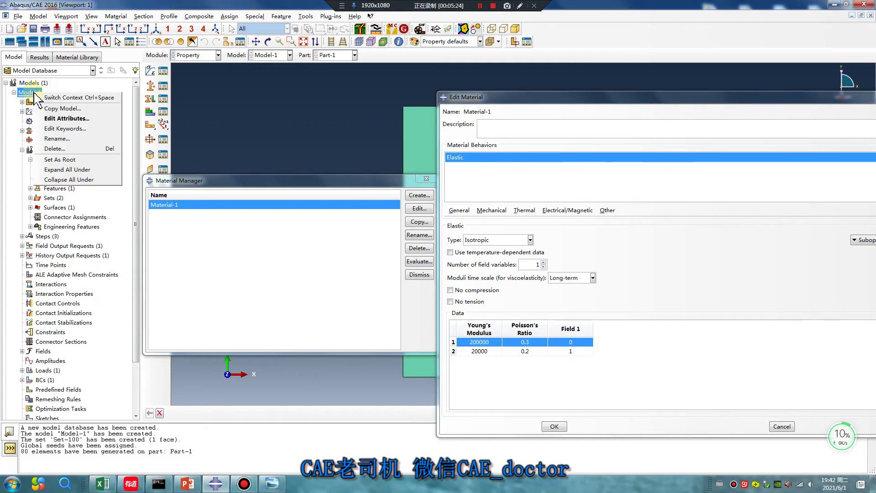
left_click(85, 128)
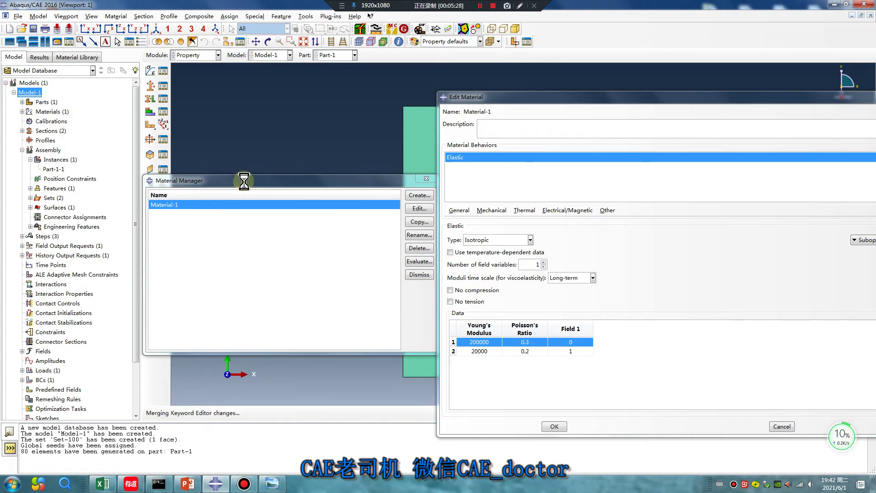
left_click_drag(440, 146, 442, 209)
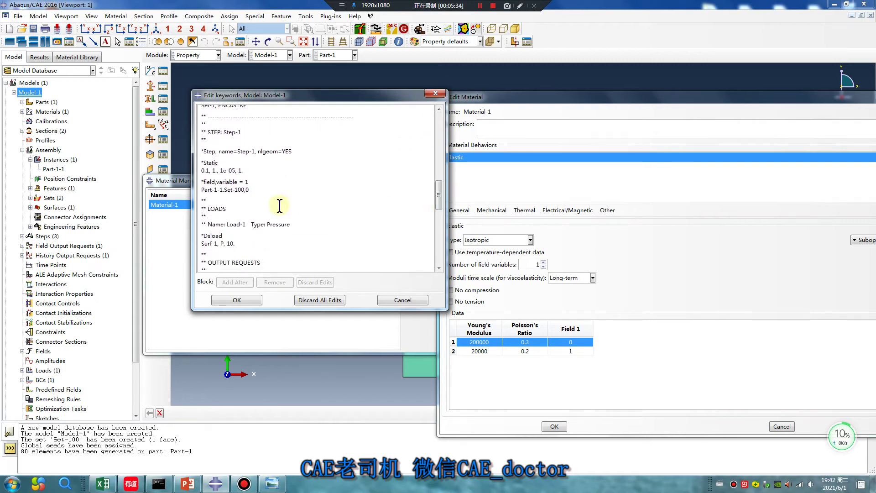
left_click(256, 190)
key("ctrl+c")
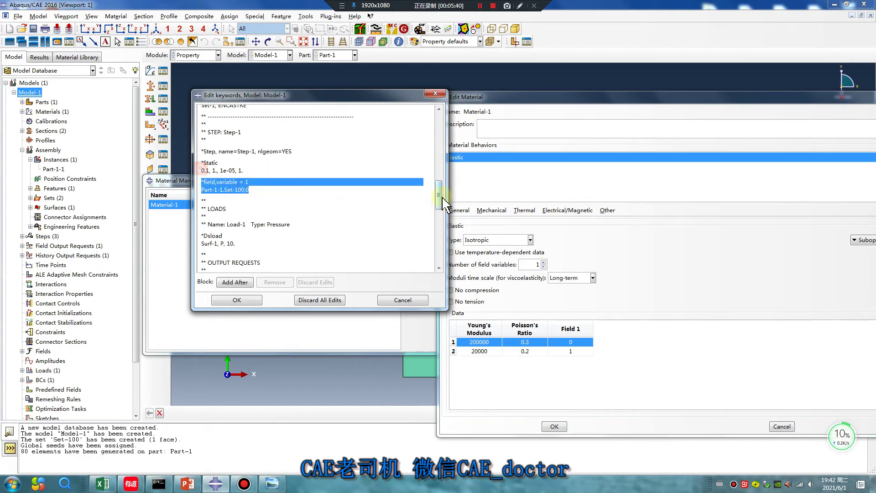
Step: Paste the *field block below Step-2's *Static data, make its data line "Part-1-1.Set-100,1", and accept the keyword edits
left_click_drag(440, 201, 441, 245)
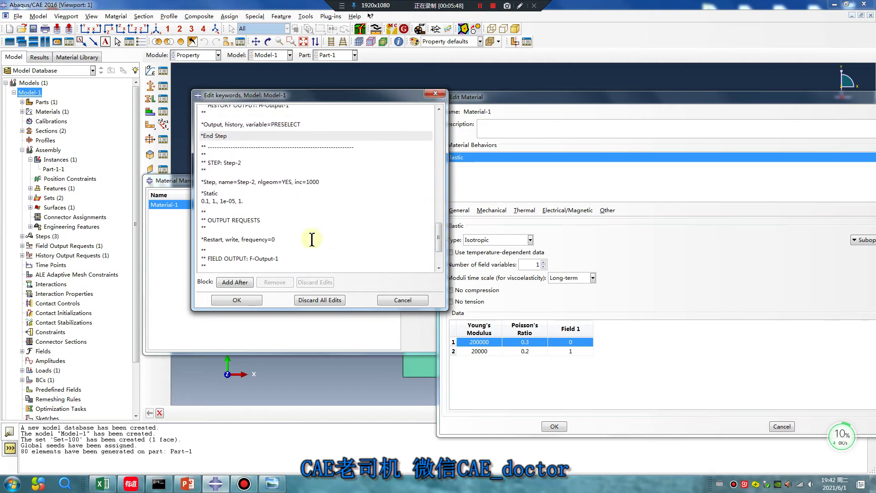
left_click(202, 211)
key("Return")
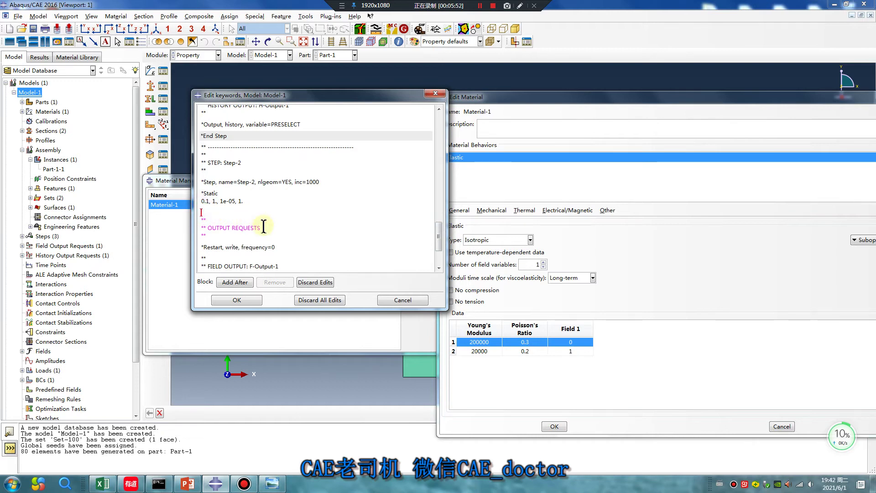
key("ctrl+v")
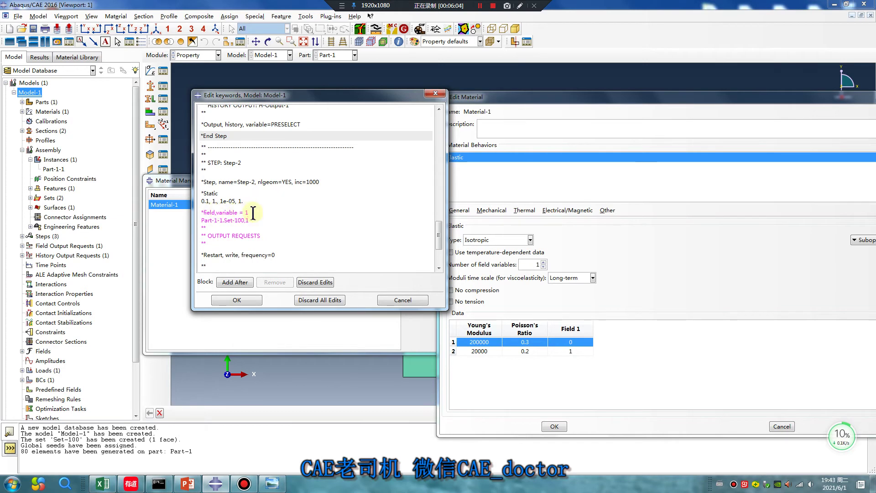
left_click_drag(253, 213, 200, 215)
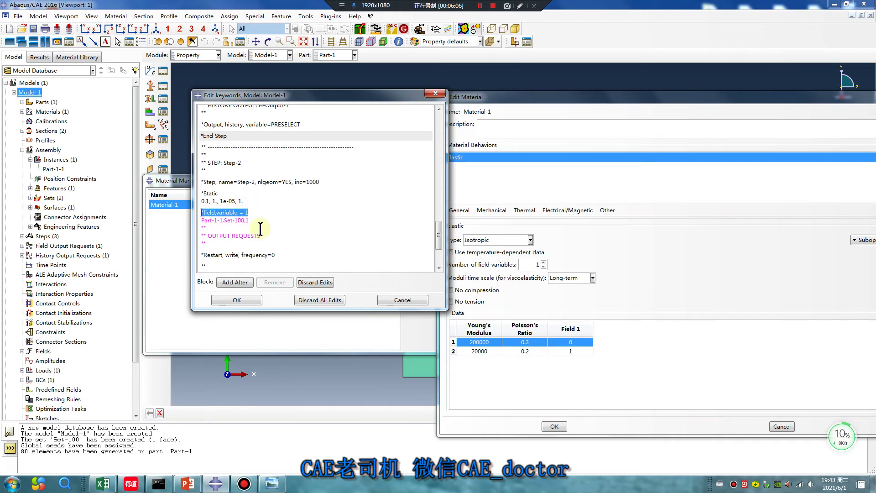
left_click_drag(251, 221, 207, 221)
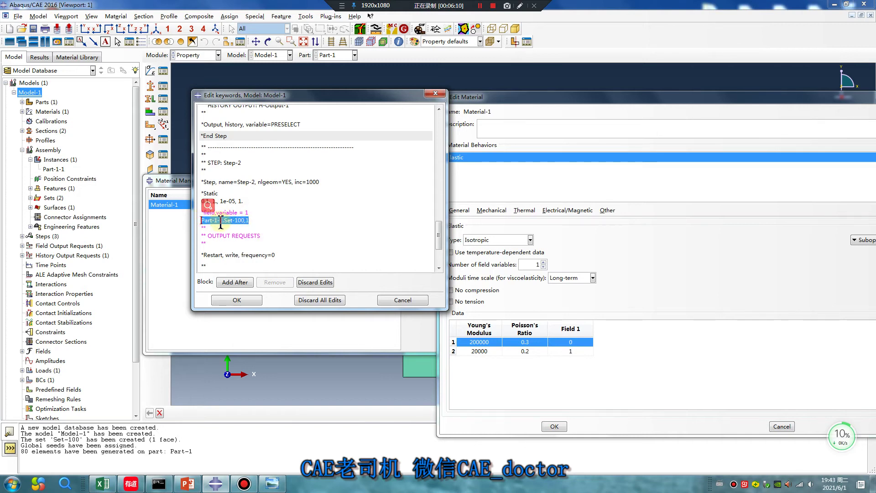
left_click(256, 221)
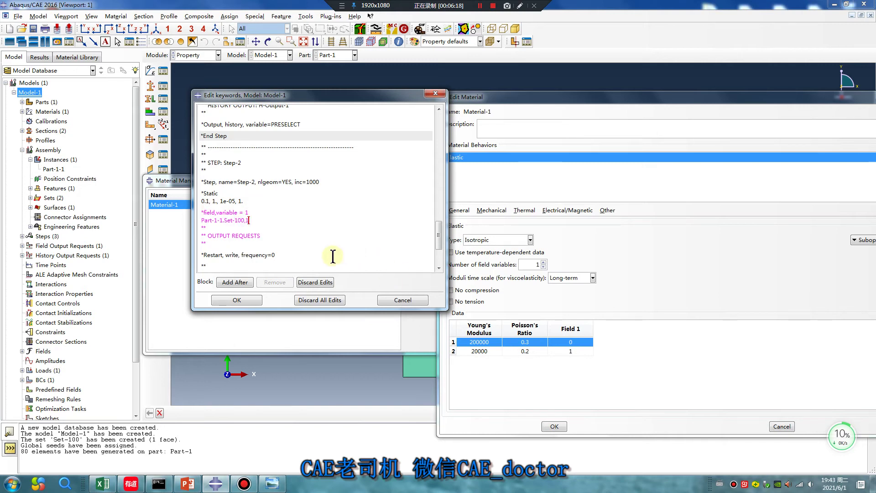
left_click(237, 300)
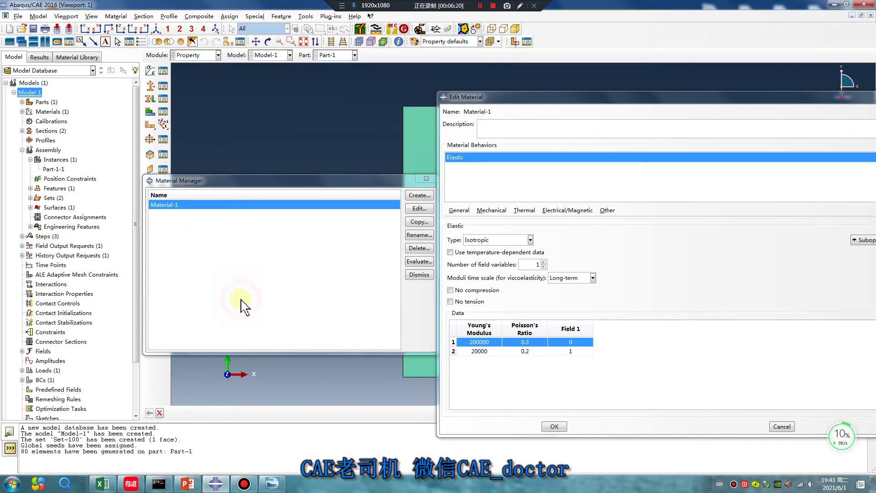
Step: Close the Material-1 editor and the Material Manager
left_click_drag(808, 97, 450, 151)
left_click(547, 147)
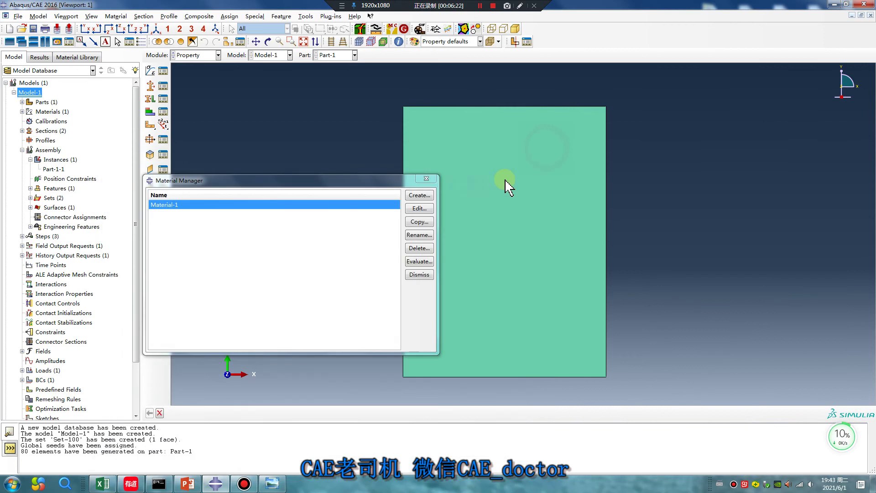
left_click(427, 178)
Step: Create analysis job Job-1 from Model-1 in the Job module, using multiple processors set to 10
left_click(196, 55)
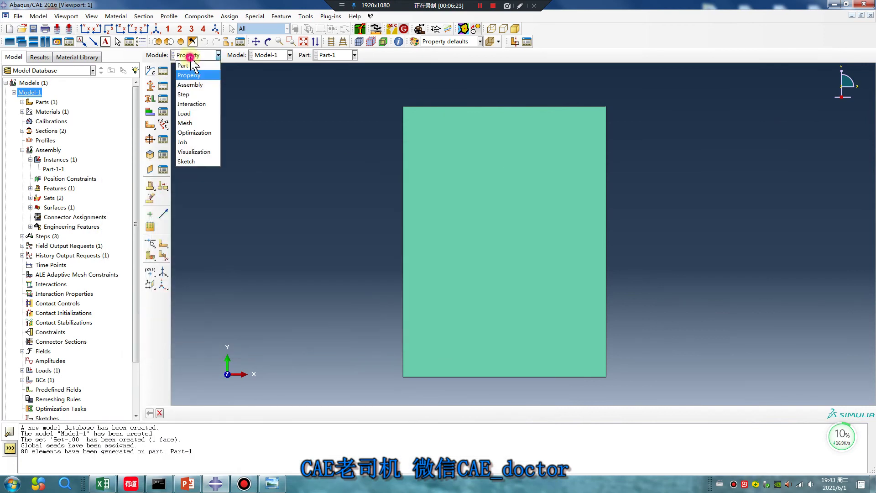
left_click(192, 145)
left_click(151, 71)
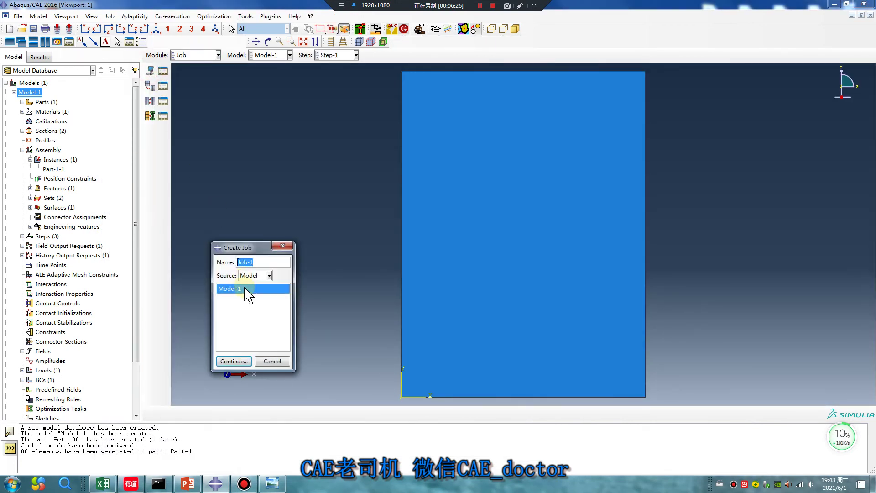
left_click(232, 361)
left_click(308, 290)
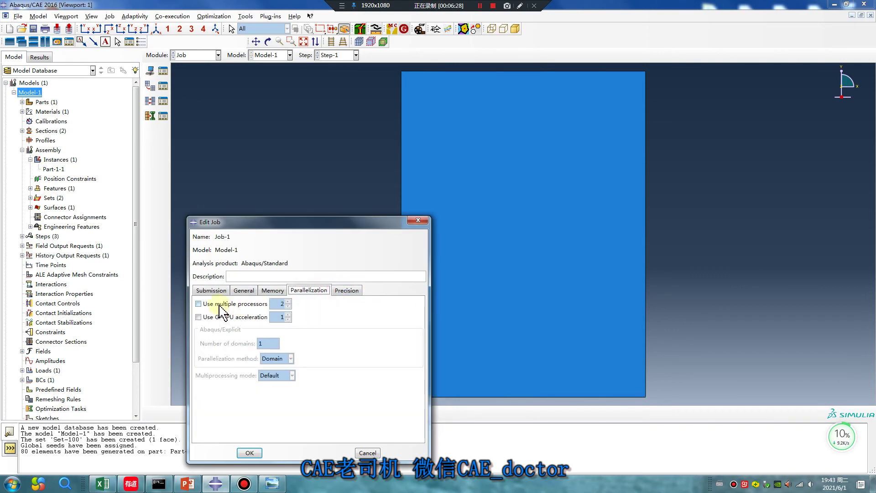
left_click(199, 304)
left_click(287, 301)
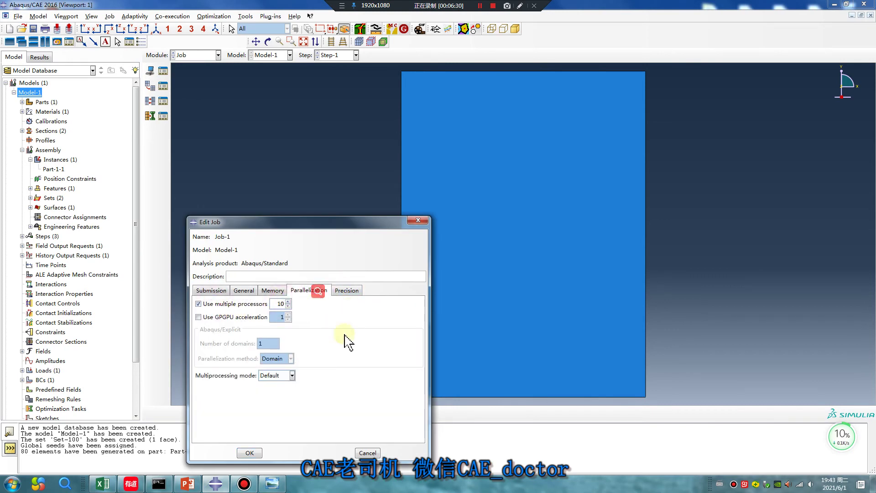
left_click(250, 453)
Step: Submit Job-1 from the Job Manager and examine the errors reported in its monitor
left_click(168, 86)
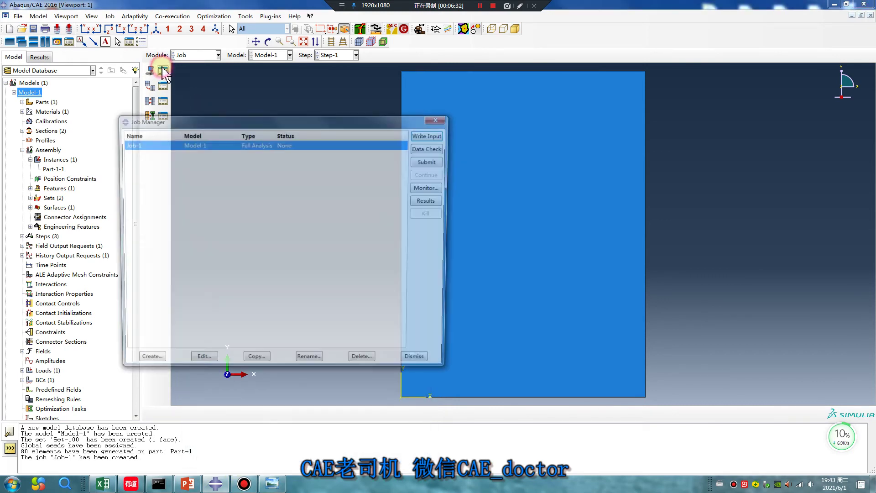
left_click(428, 163)
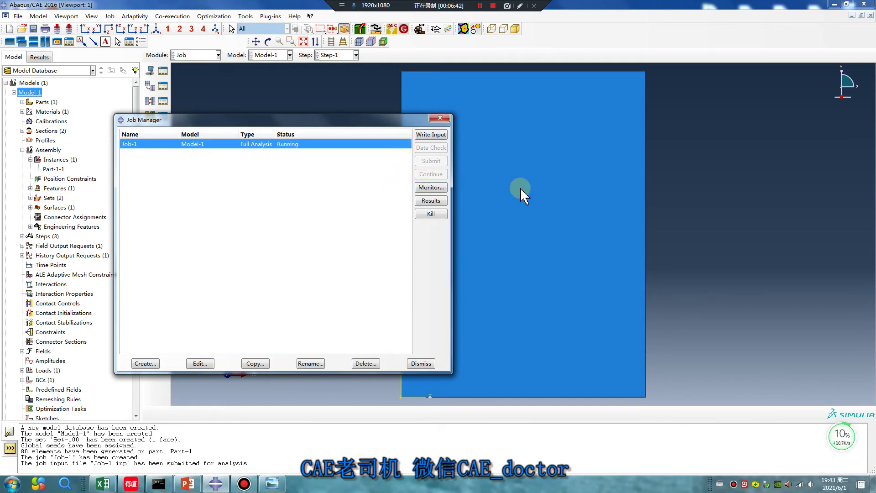
left_click(433, 188)
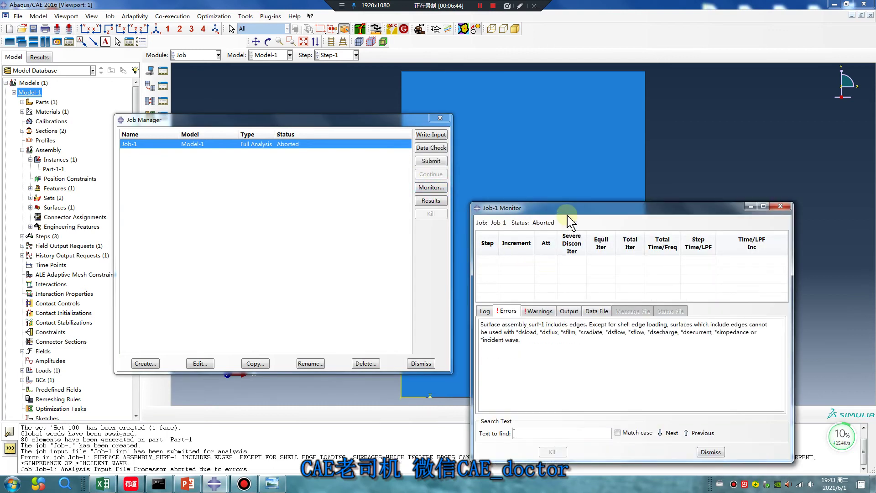
left_click_drag(566, 208, 436, 163)
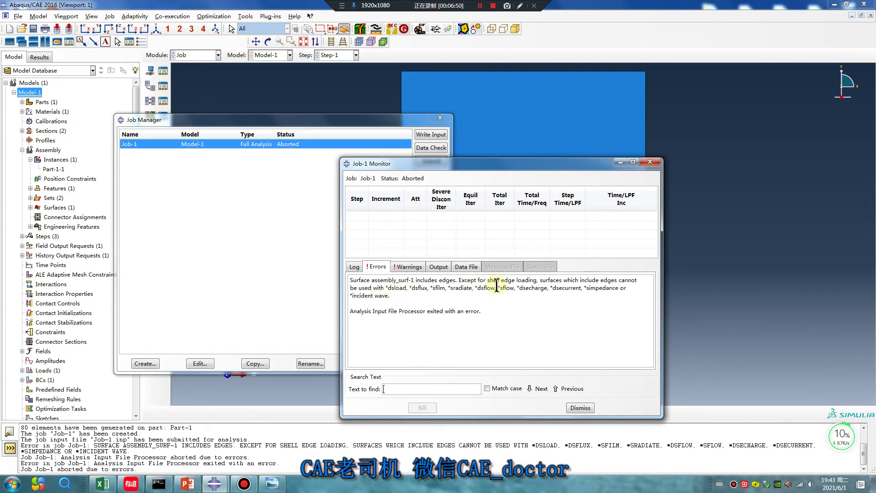
Step: Suppress the pressure load Load-1 using the Load Manager in the Load module
left_click(214, 55)
left_click(196, 114)
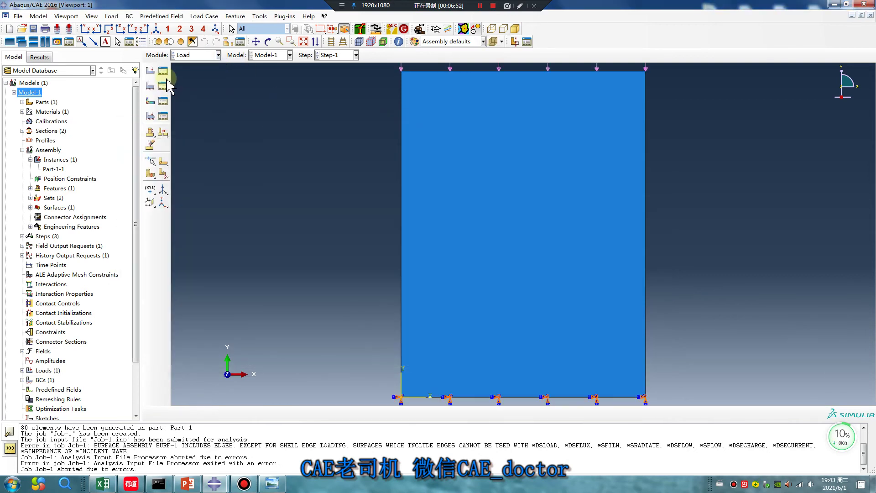
left_click(163, 85)
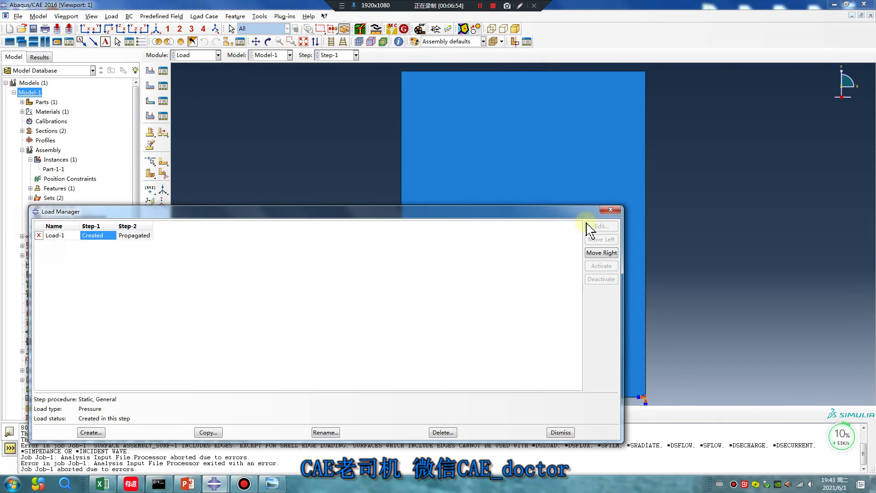
left_click(611, 209)
Step: Create a Displacement/Rotation boundary condition in Step-1 on the plate's upper edge with U2 set to -0.3
left_click(150, 85)
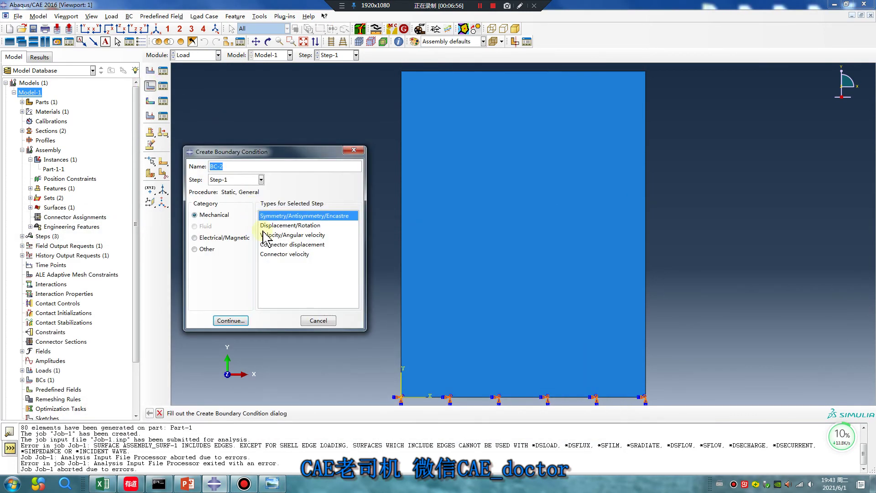
left_click(280, 225)
left_click(238, 321)
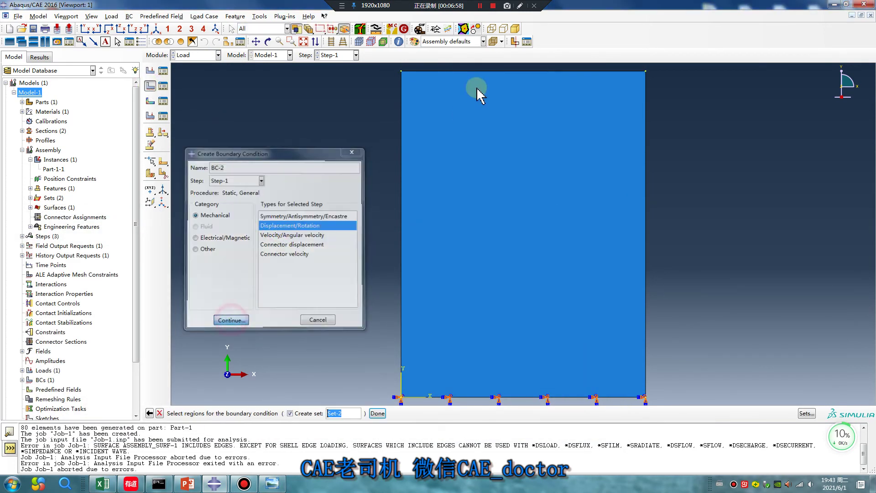
left_click(465, 72)
middle_click(353, 178)
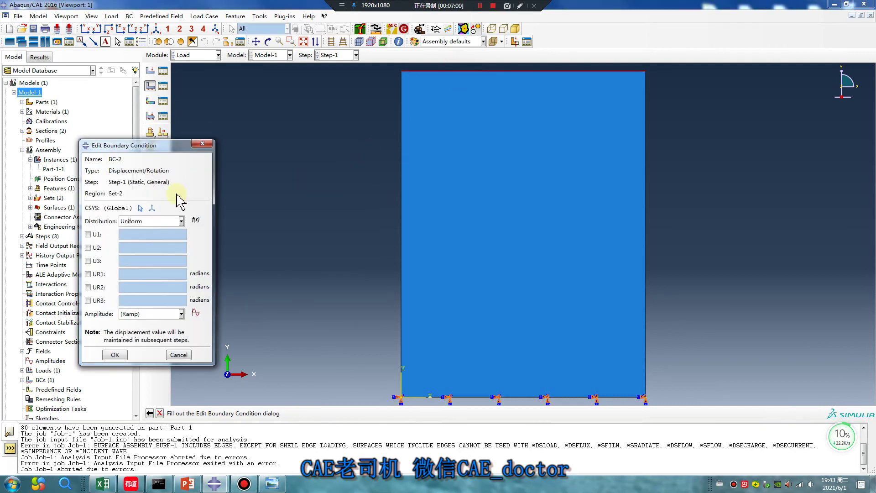
left_click(88, 248)
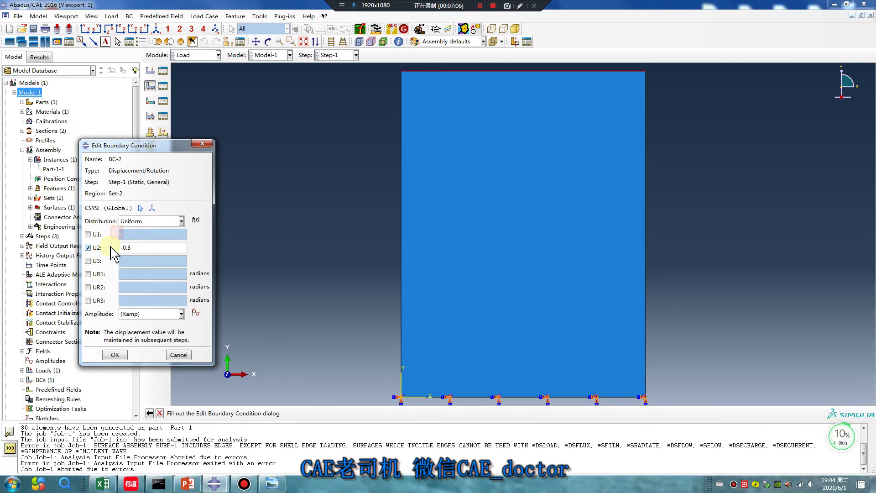
type("-0.3")
left_click(115, 354)
Step: Resubmit Job-1 in the Job module, overwriting its existing files, and monitor the progress of the analysis
left_click(218, 55)
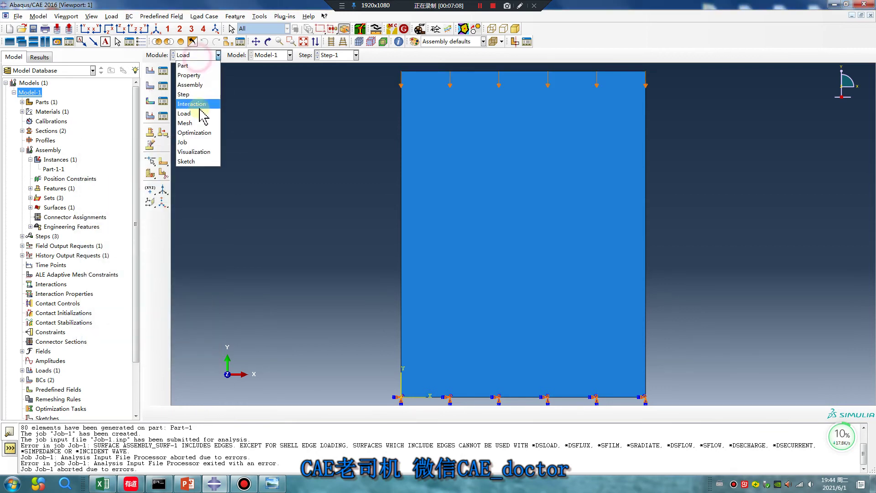
left_click(187, 142)
left_click(431, 161)
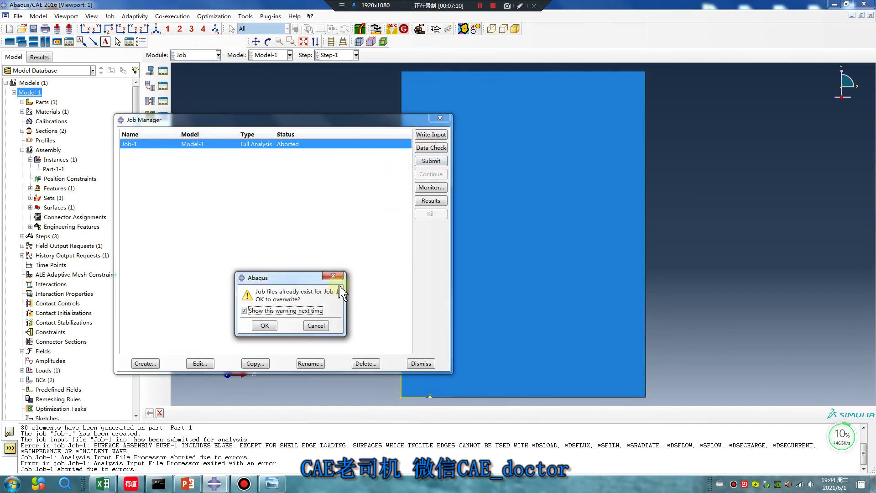
left_click(264, 325)
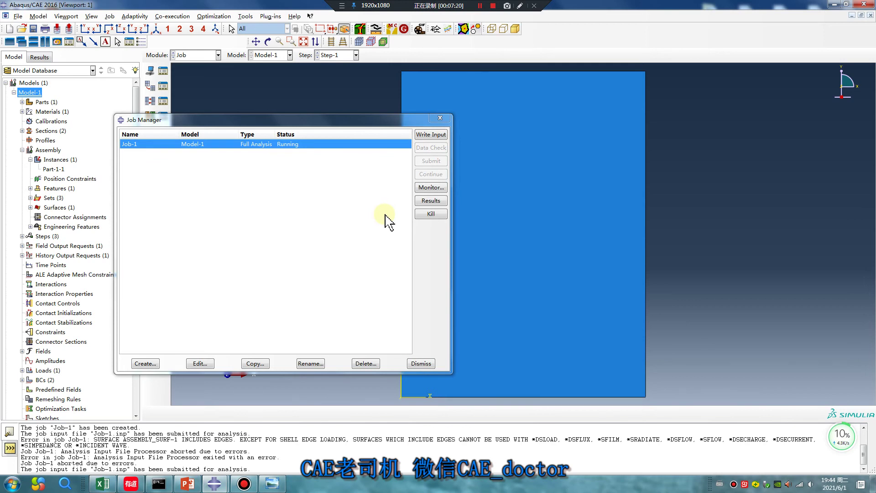
left_click(431, 187)
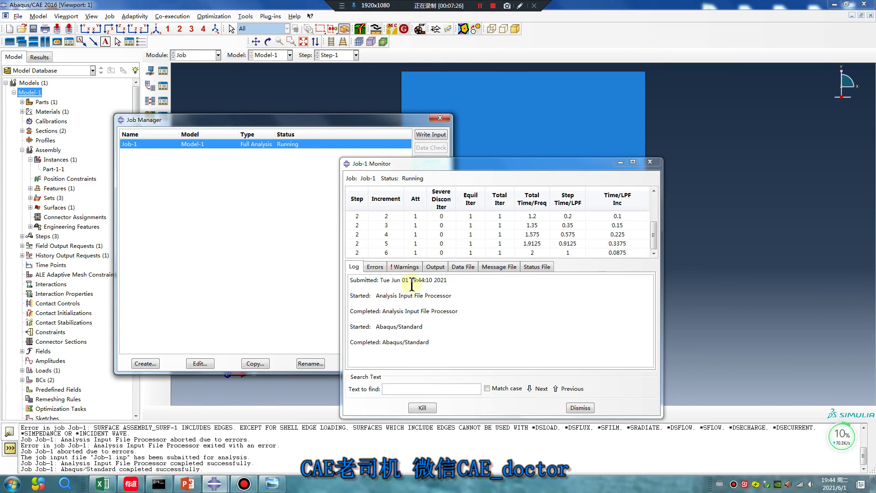
left_click(620, 163)
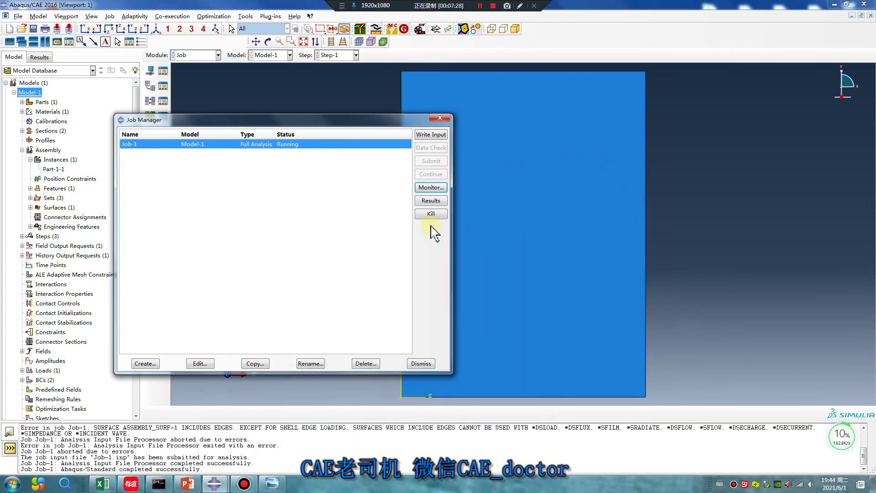
Step: Open Job-1's results and compare the Mises stress contours at increment 6 of Step-1 and of Step-2
left_click(430, 201)
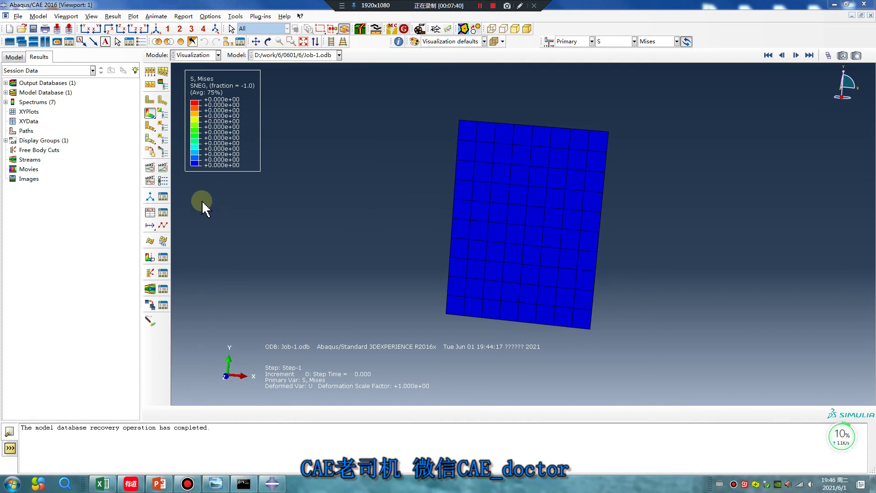
left_click(113, 17)
left_click(127, 28)
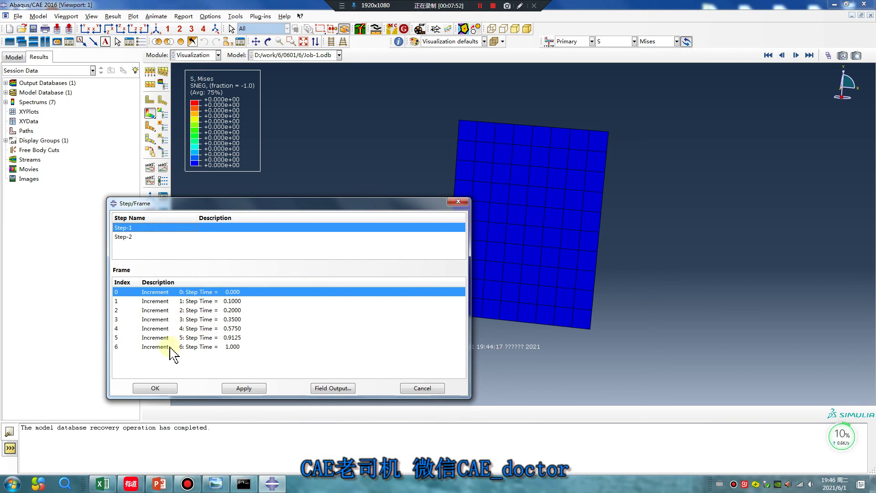
left_click(172, 354)
left_click_drag(379, 204, 427, 282)
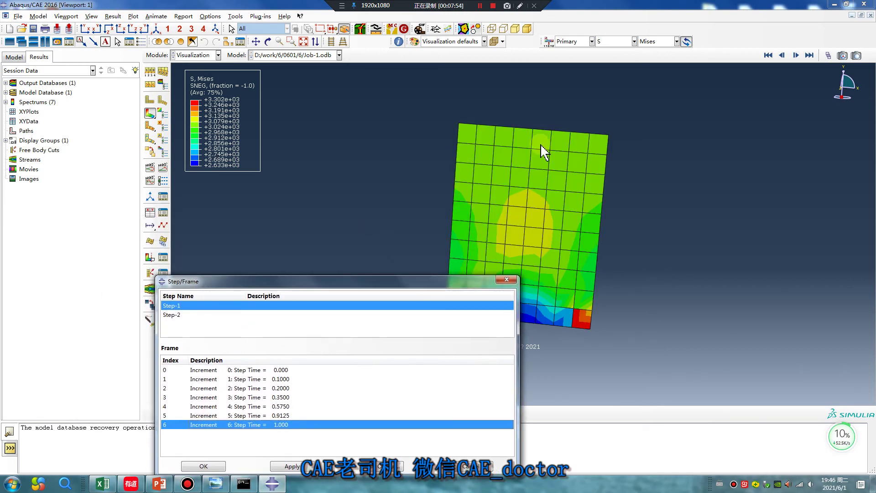
left_click(178, 316)
left_click(243, 425)
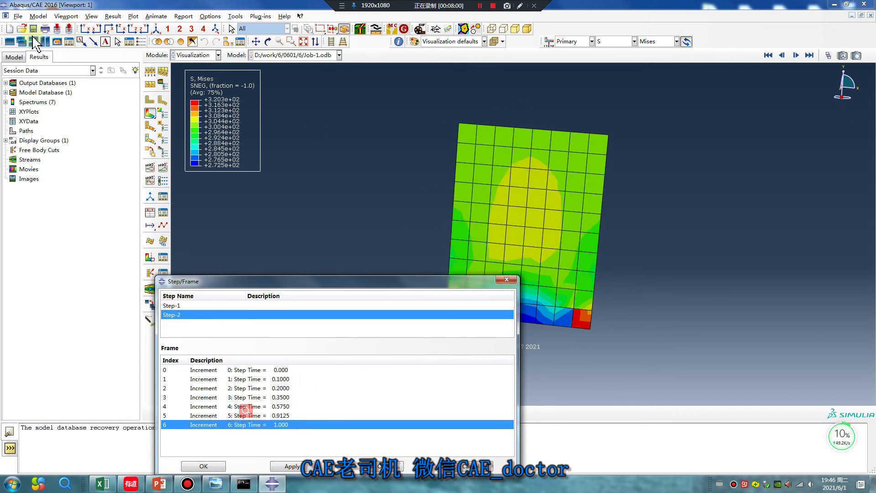
Step: Add a second viewport tiled beside the first and display increment 6 of Step-1 in Viewport 1
left_click(35, 43)
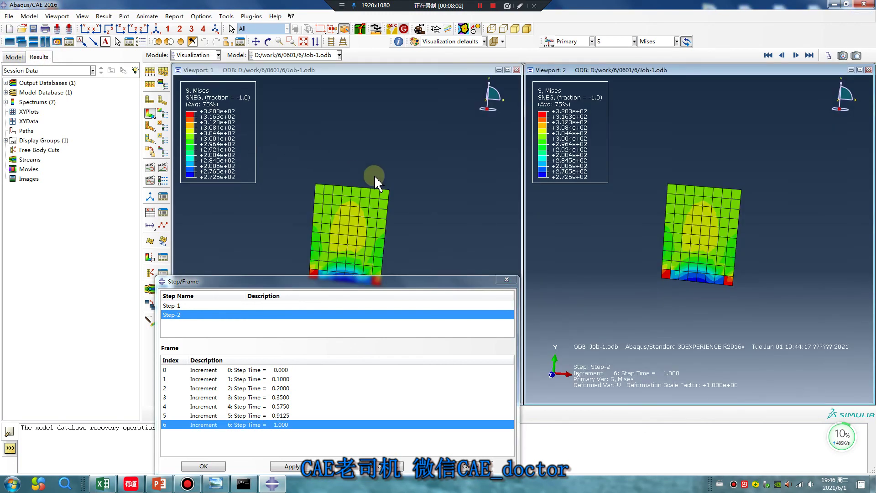
scroll(328, 270, "up", 3)
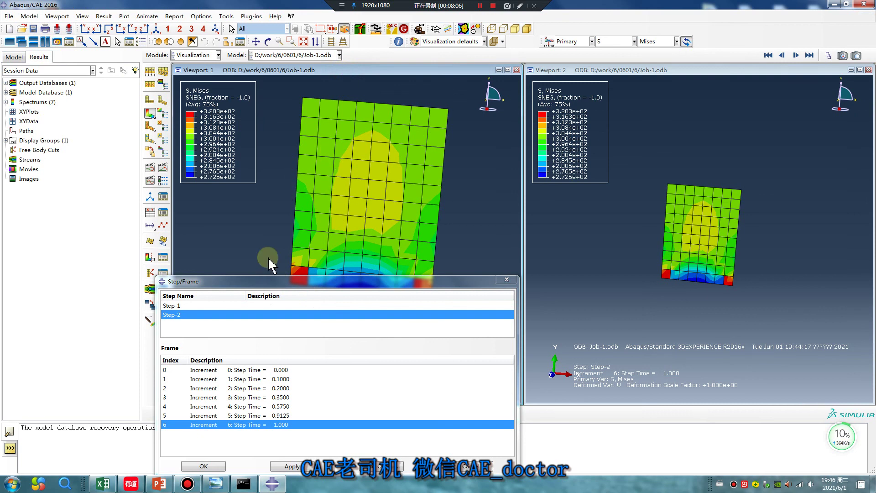
left_click(180, 306)
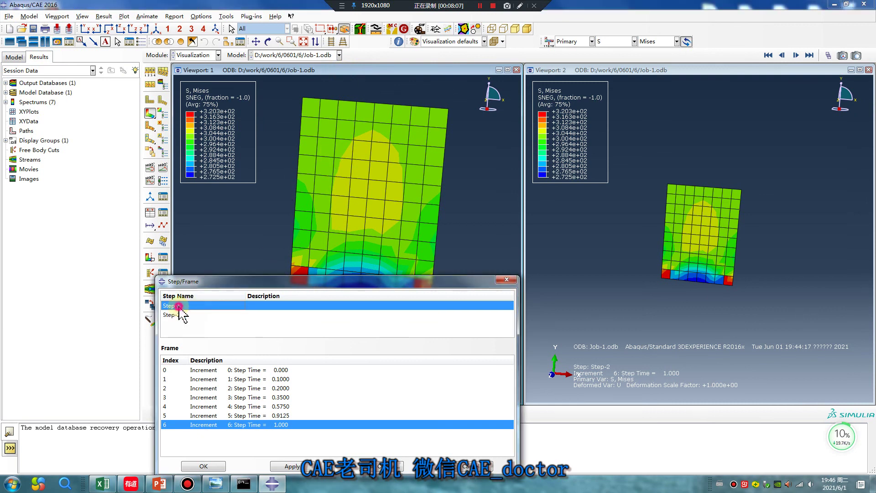
left_click(236, 425)
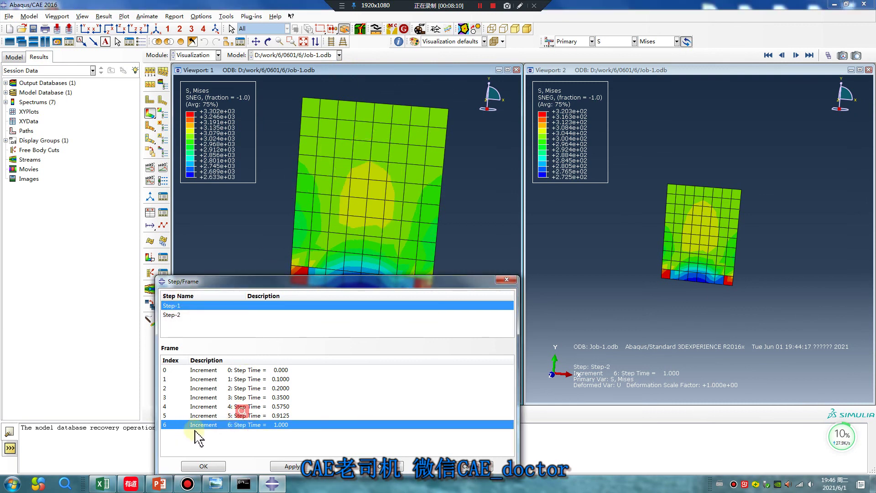
Step: Select increment 6 of Step-2 for Viewport 2 and compare the Mises contours of both viewports side by side
left_click(611, 70)
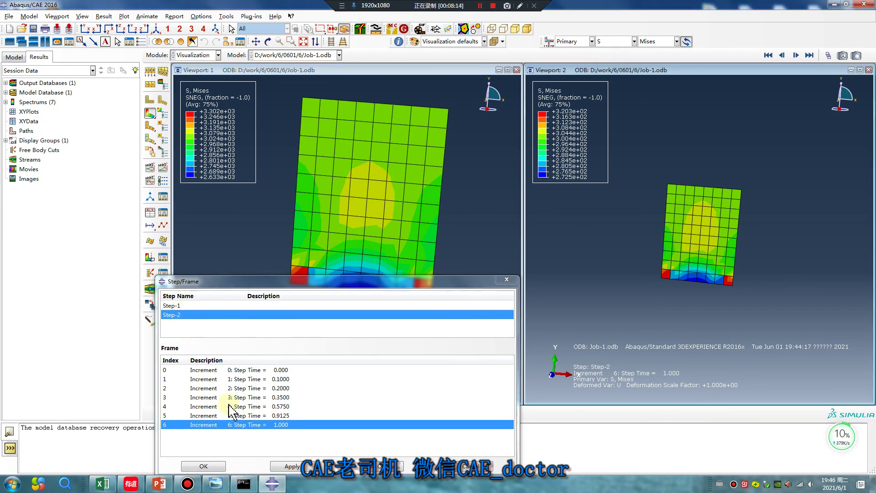
left_click(216, 425)
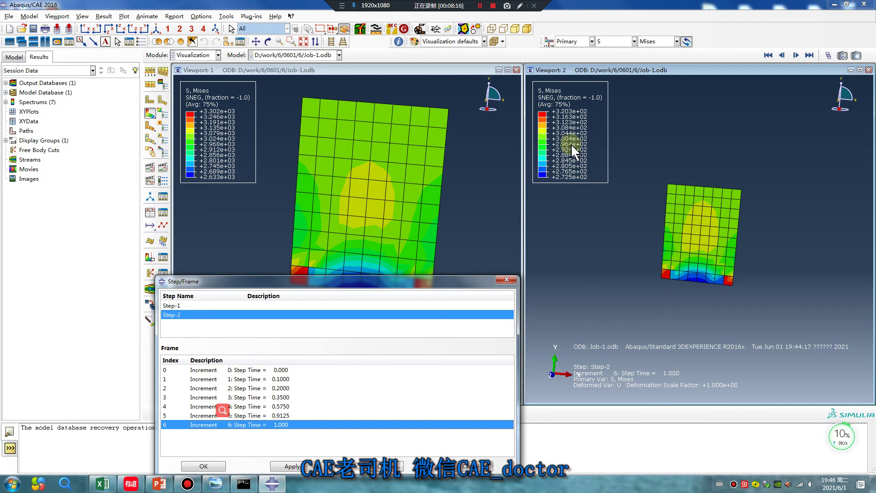
left_click(506, 280)
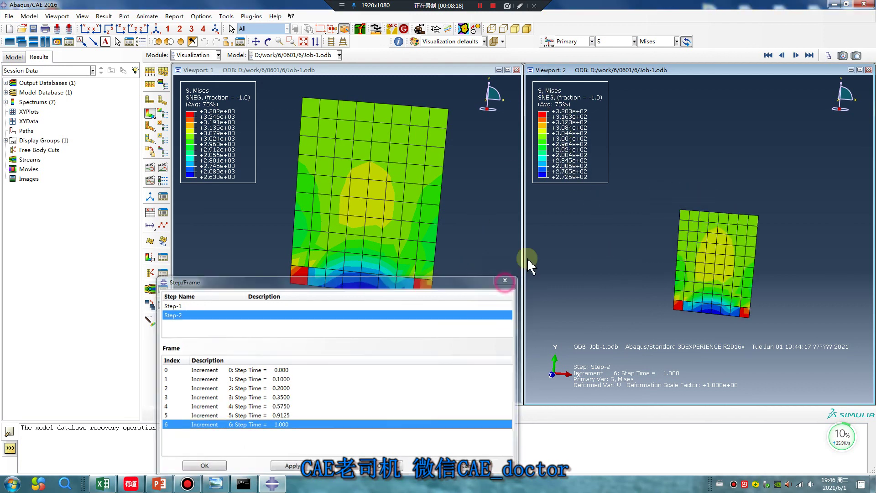
scroll(714, 296, "down", 5)
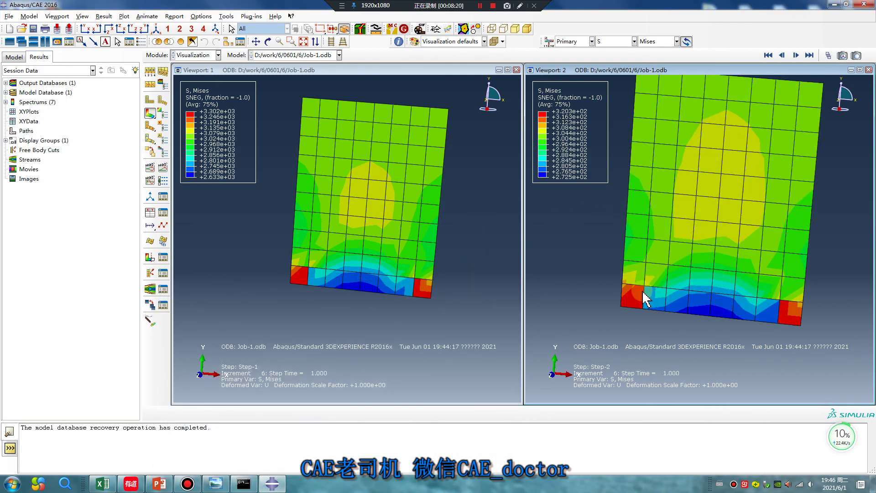
scroll(370, 212, "down", 2)
scroll(434, 289, "up", 1)
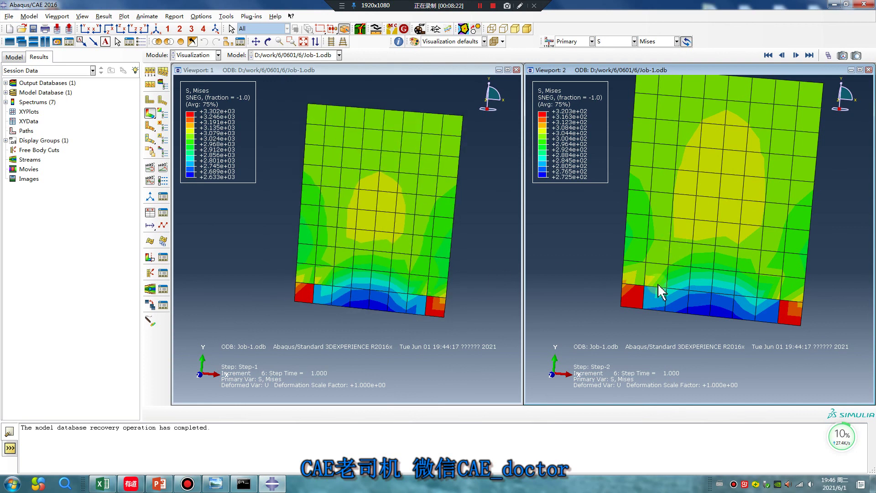
scroll(695, 254, "up", 1)
scroll(720, 222, "down", 1)
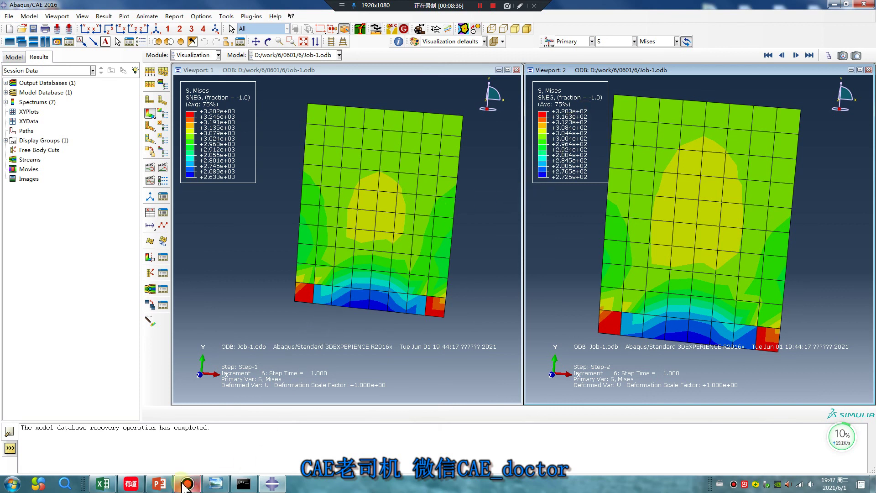
Step: Switch to the PowerPoint presentation, view the Wechat slide and return to the ABAQUS Tutorial title slide
left_click(155, 486)
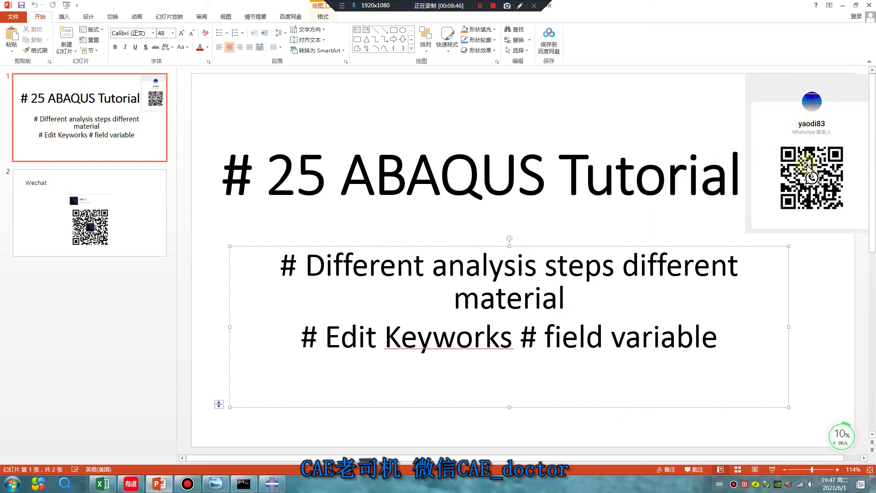
left_click(151, 242)
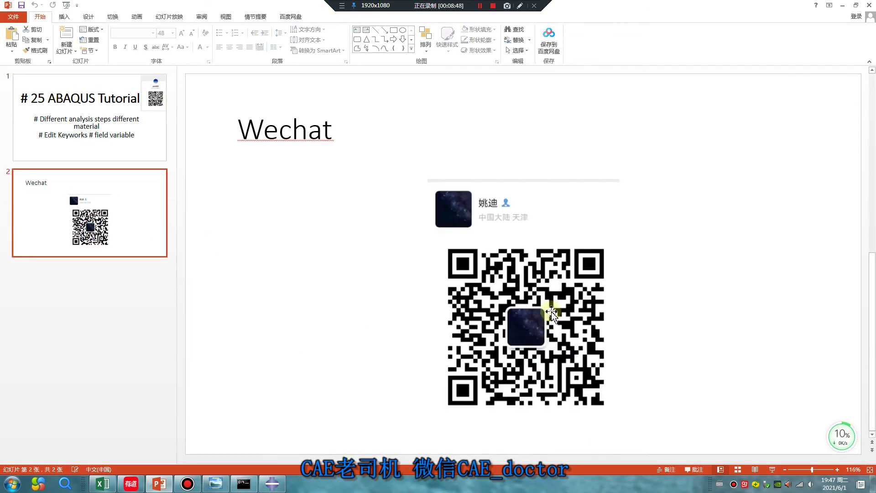
left_click(104, 157)
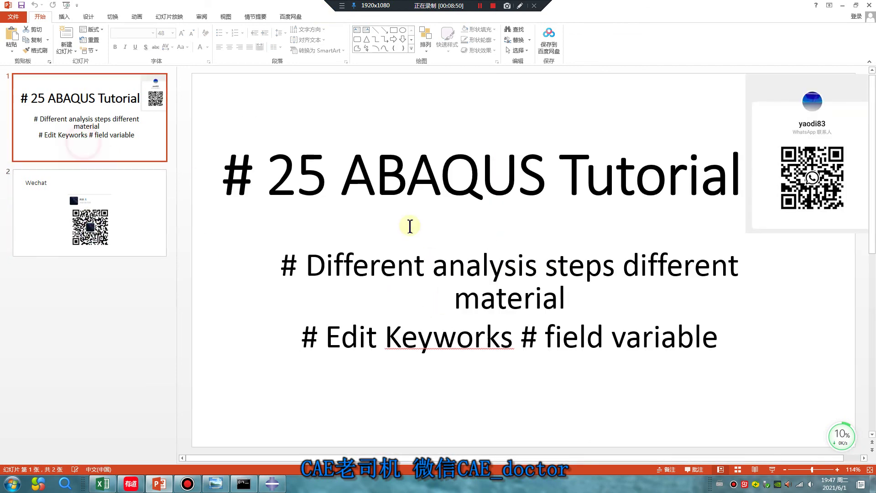